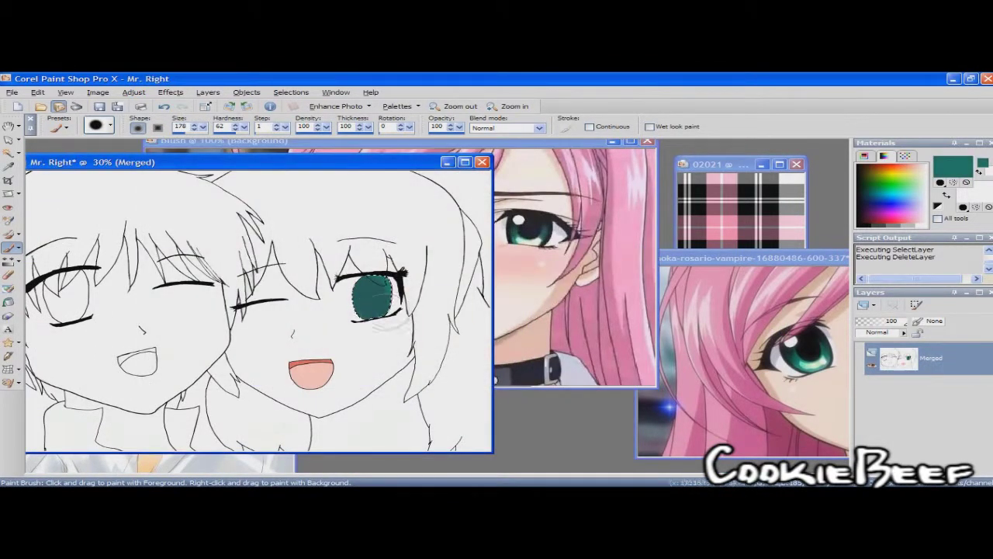
Shade the girl's iris darker toward the top with a size 299 Paint Brush, sampling dark green from the blush reference image
left_click(181, 126)
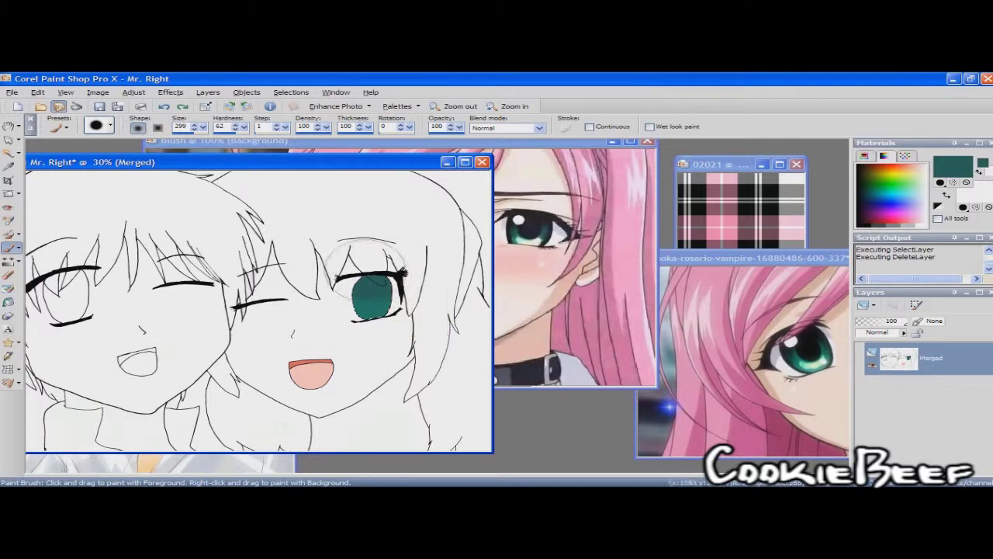
left_click(543, 233)
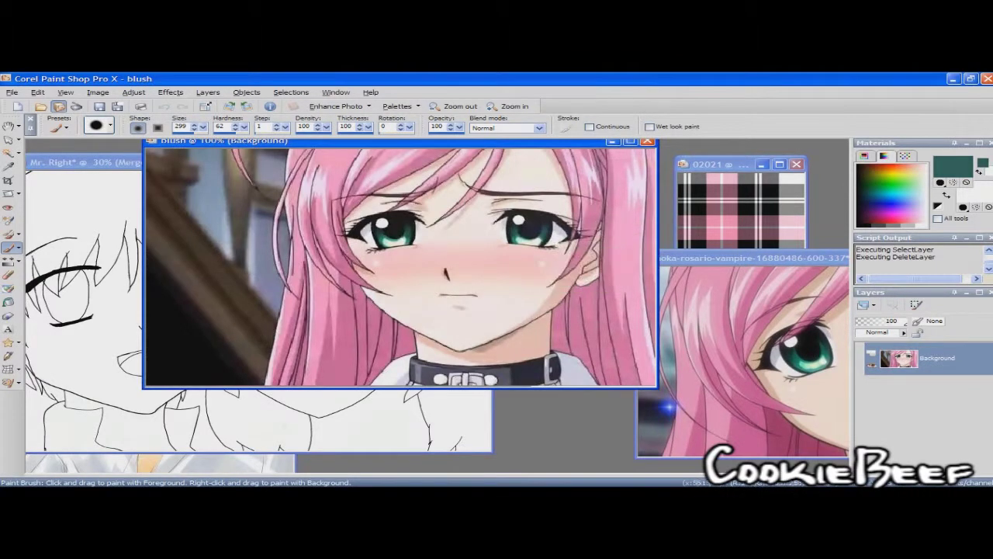
left_click(233, 162)
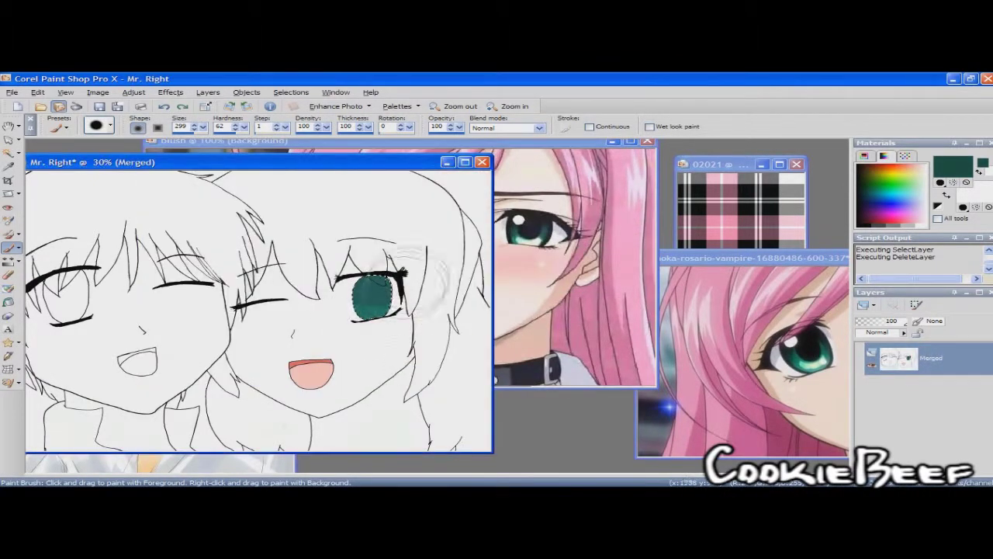
left_click_drag(233, 161, 233, 148)
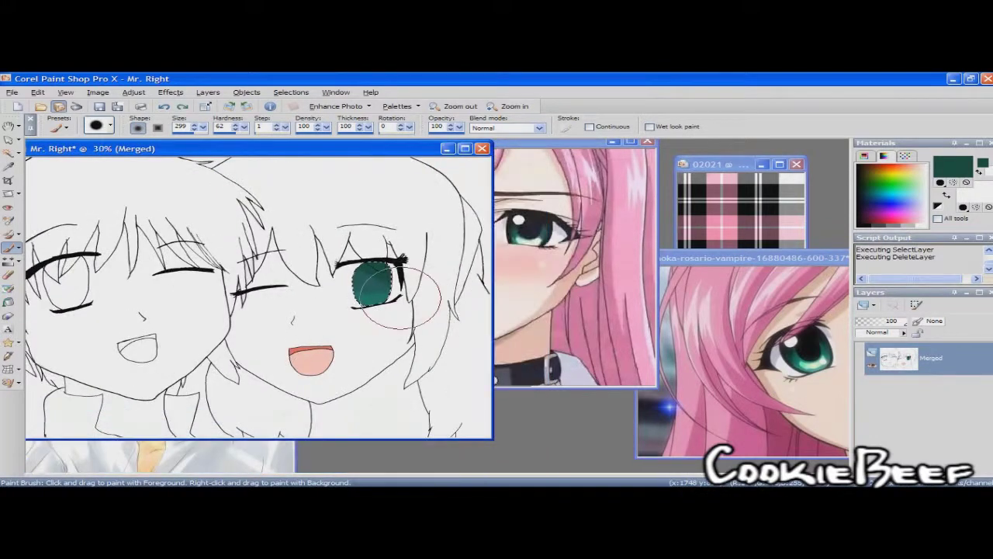
Paint a curved pale mint highlight across the lower part of the girl's iris with a small soft Paint Brush
scroll(388, 286, "up", 4)
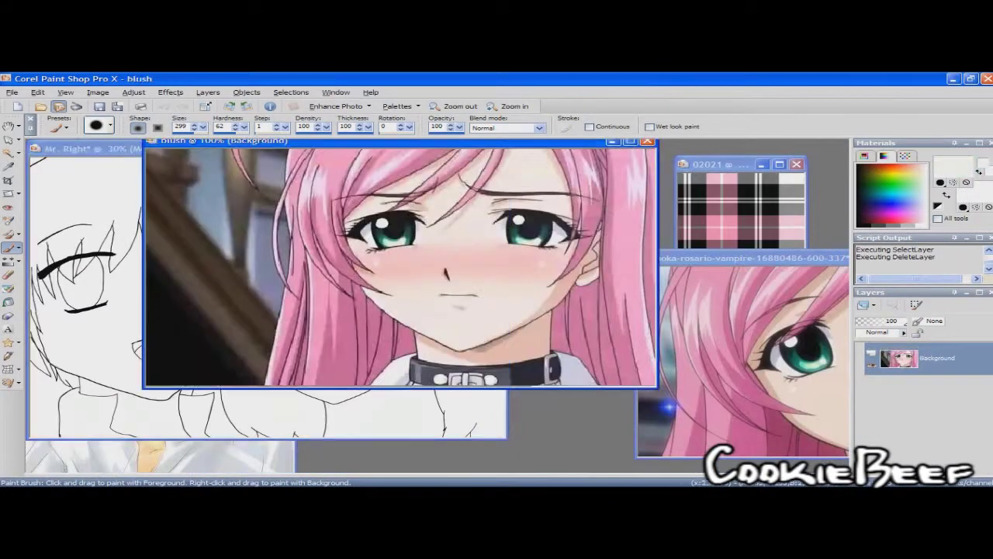
scroll(440, 349, "up", 1)
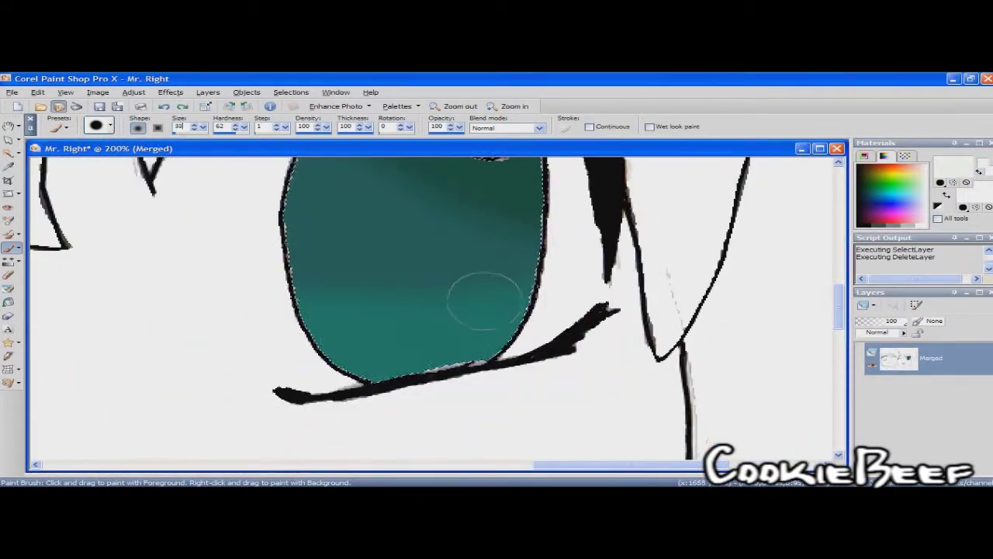
left_click_drag(376, 310, 493, 299)
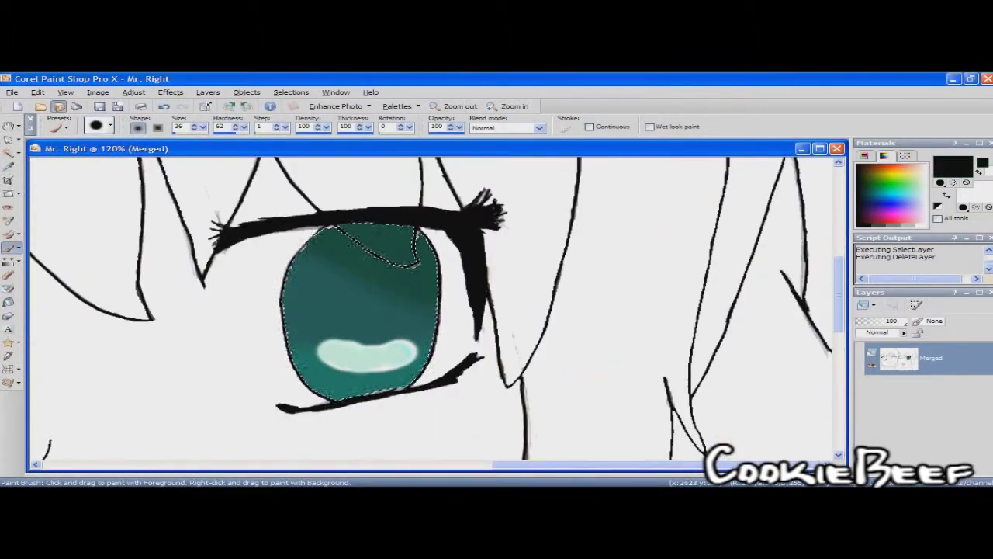
Paint a black pupil at brush size 119 and black shading across the top of the girl's iris, and save the image
left_click_drag(369, 289, 369, 299)
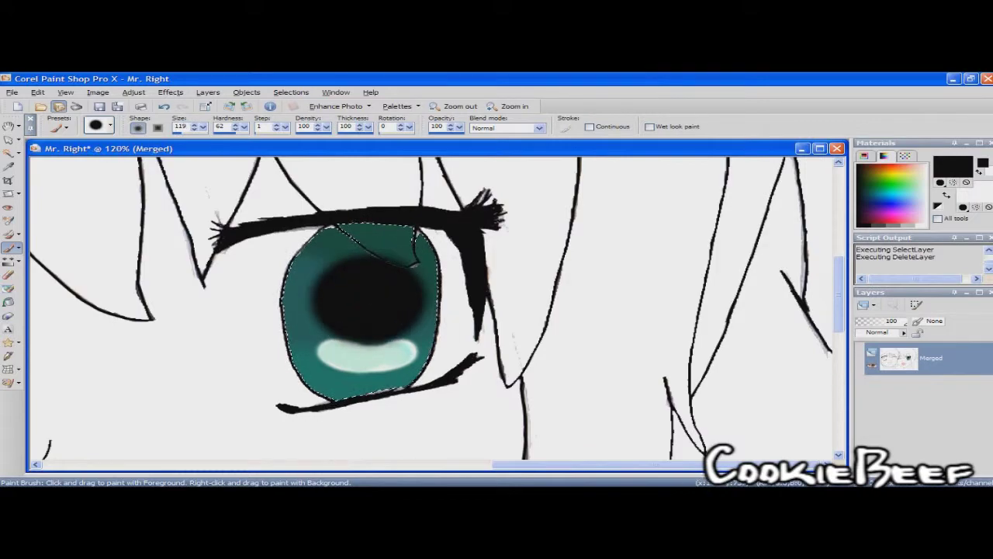
left_click_drag(298, 260, 349, 235)
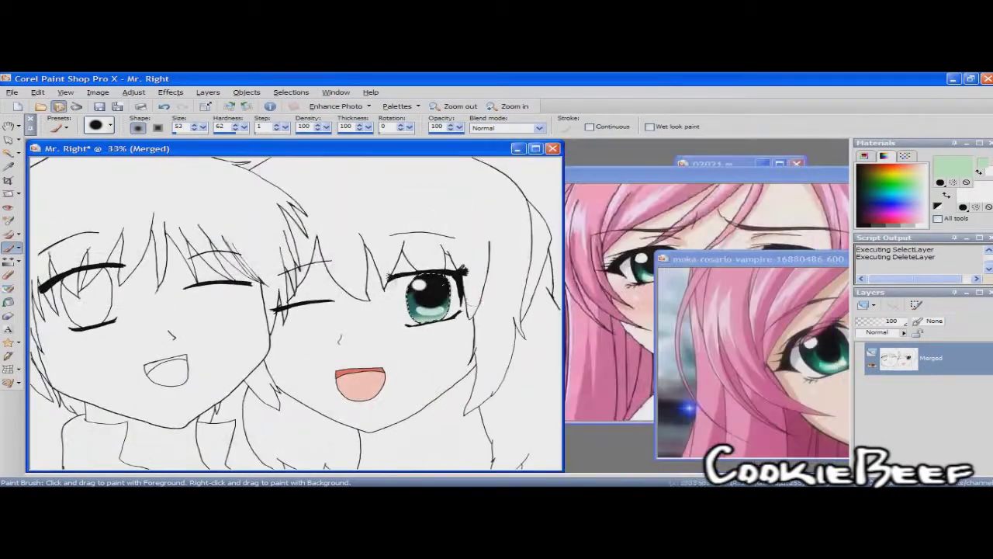
key("ctrl+s")
key("Return")
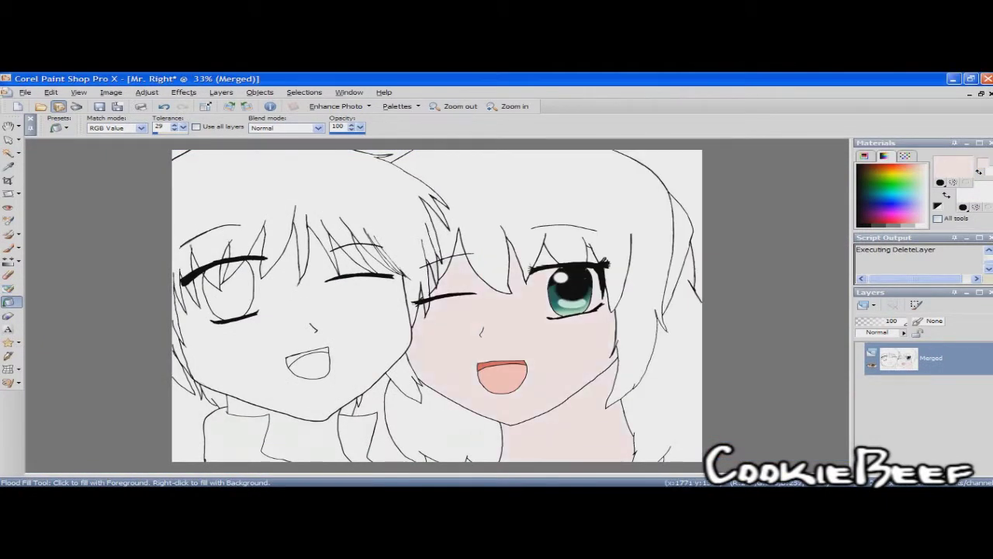
Outline the white areas on both sides of the girl's iris with a point-to-point Freehand Selection, adding the second area to the first
scroll(467, 211, "up", 1)
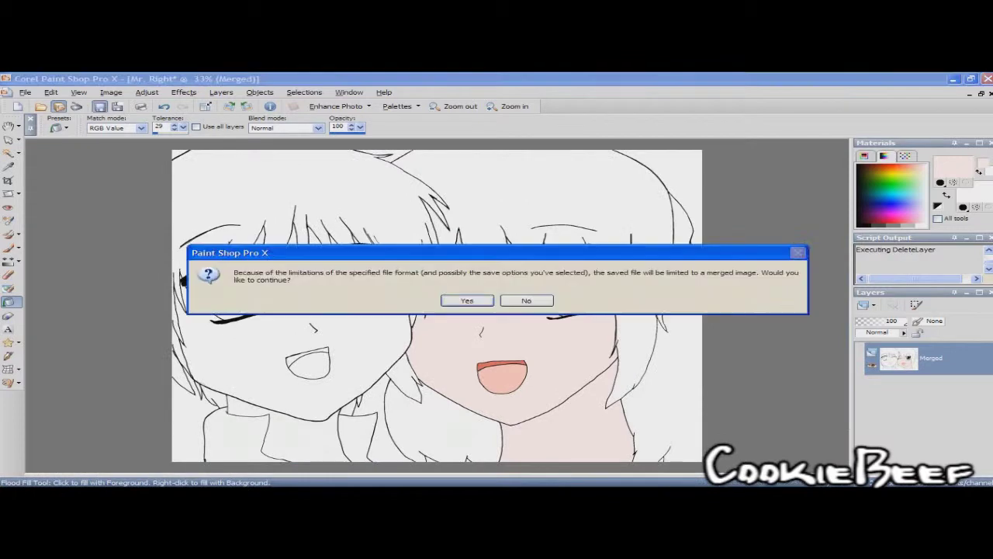
left_click(17, 140)
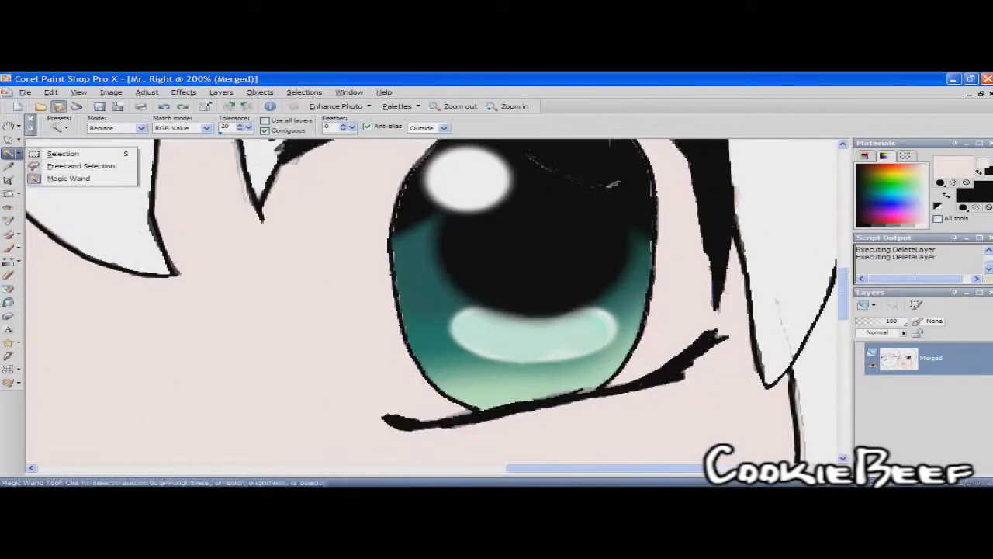
left_click(74, 165)
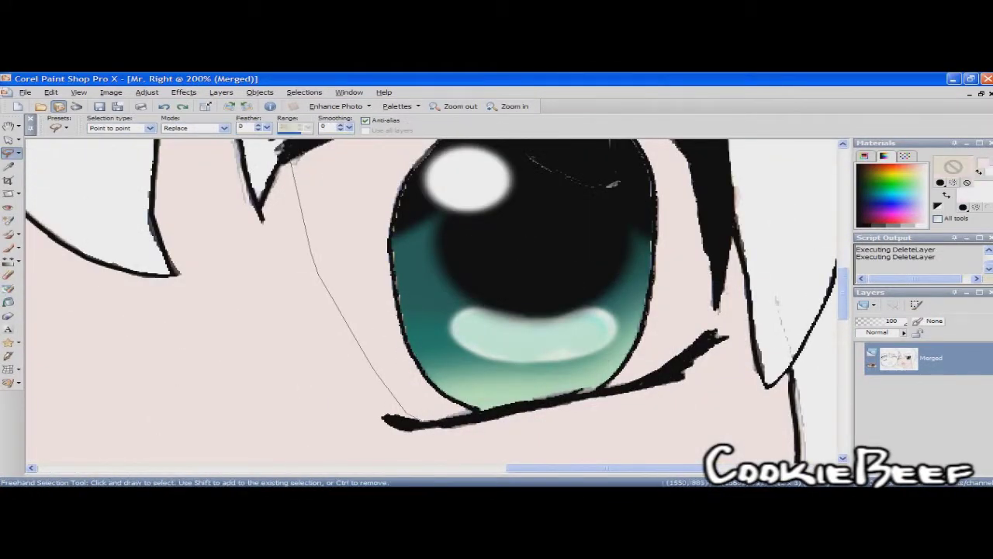
scroll(438, 301, "up", 1)
scroll(437, 301, "up", 1)
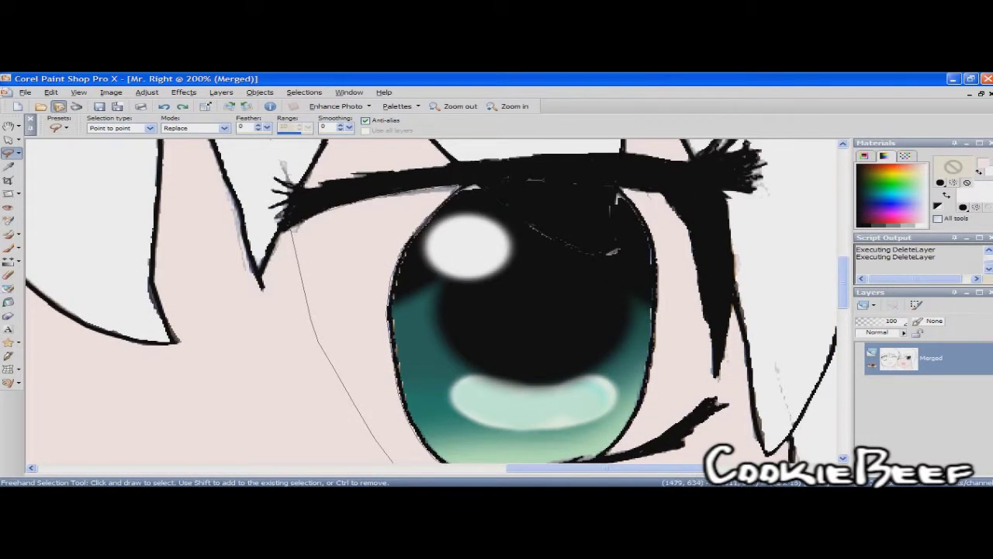
key("shift")
scroll(438, 301, "down", 1)
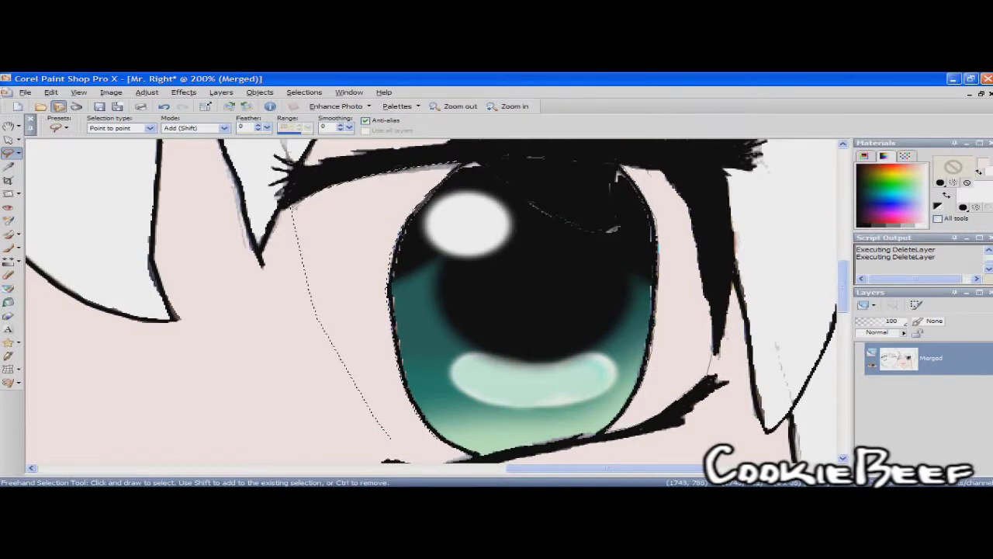
Paint the selected areas of the girl's eye white at brush size 178 and blend their outer edge with the Soften Brush at size 52
key("b")
key("minus")
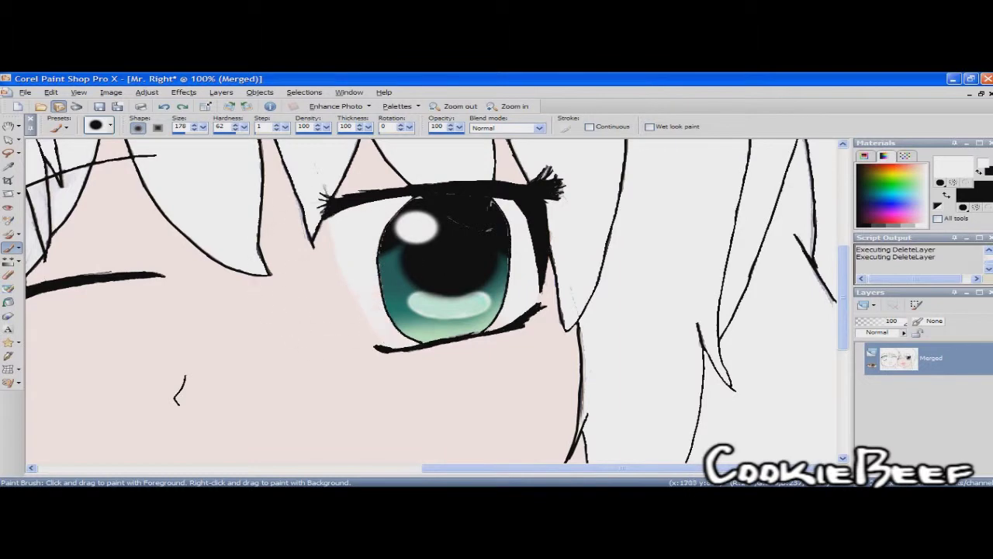
key("s")
key("plus")
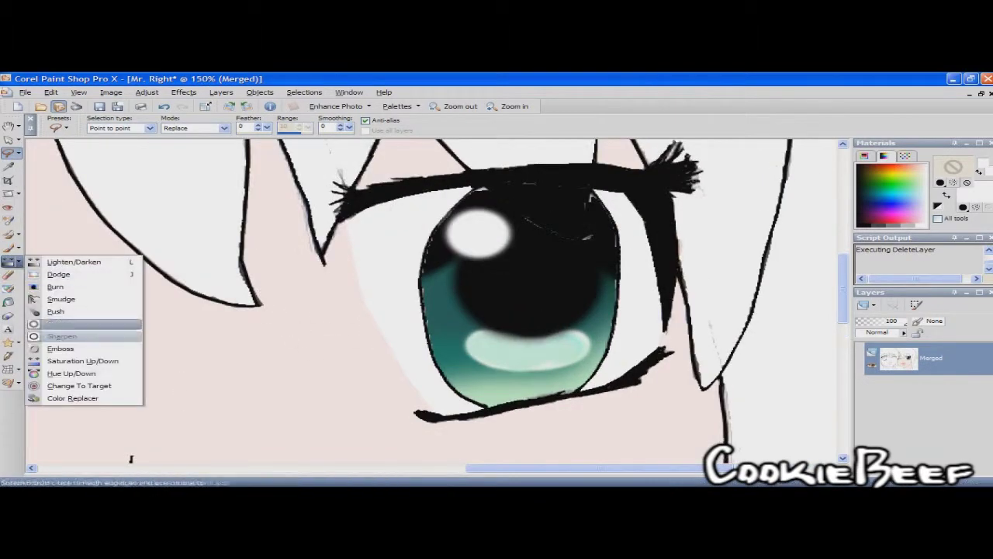
left_click(62, 330)
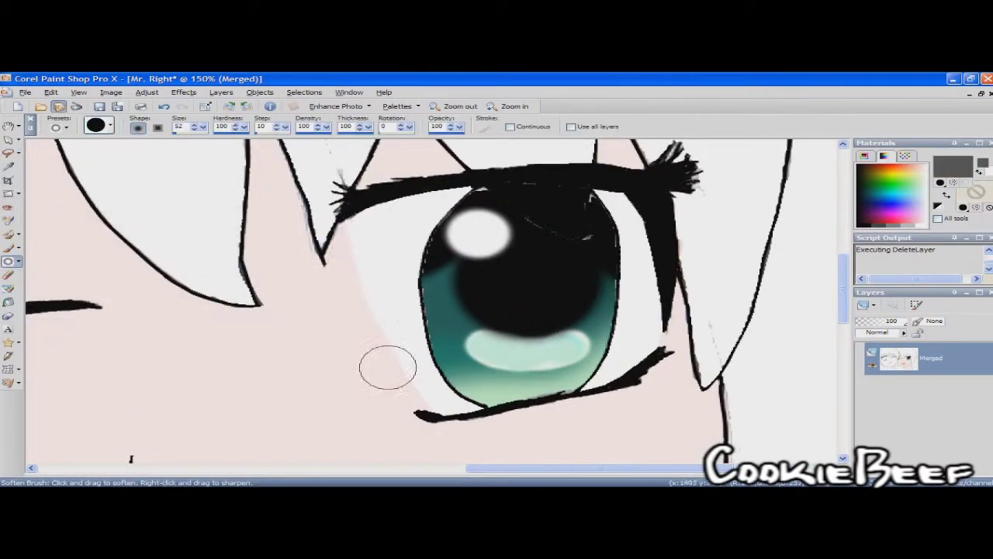
key("minus")
key("minus")
key("minus")
key("s")
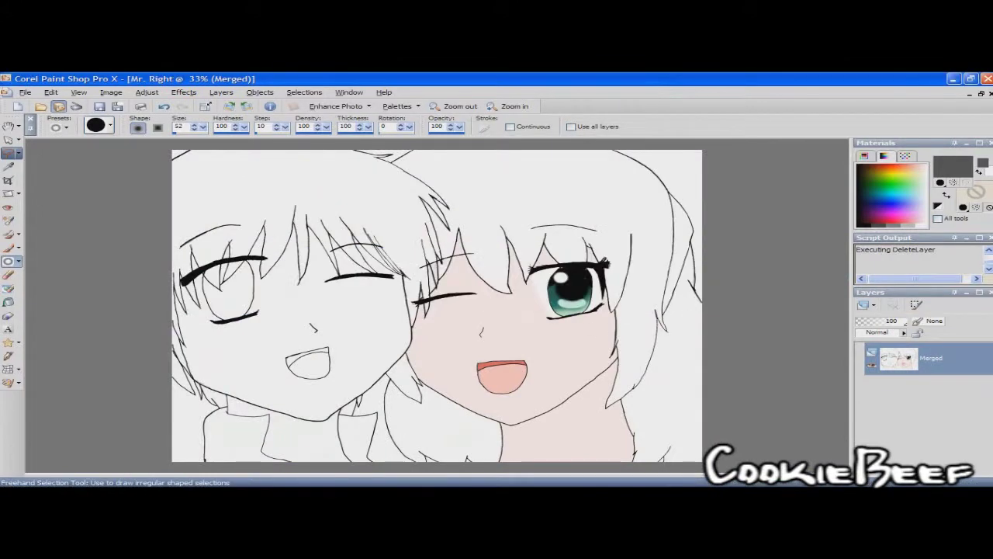
Flood fill the boy's tongue and upper mouth with the pink and red sampled from the girl's mouth
left_click(18, 153)
key("f")
left_click(502, 374, "ctrl")
left_click(308, 365)
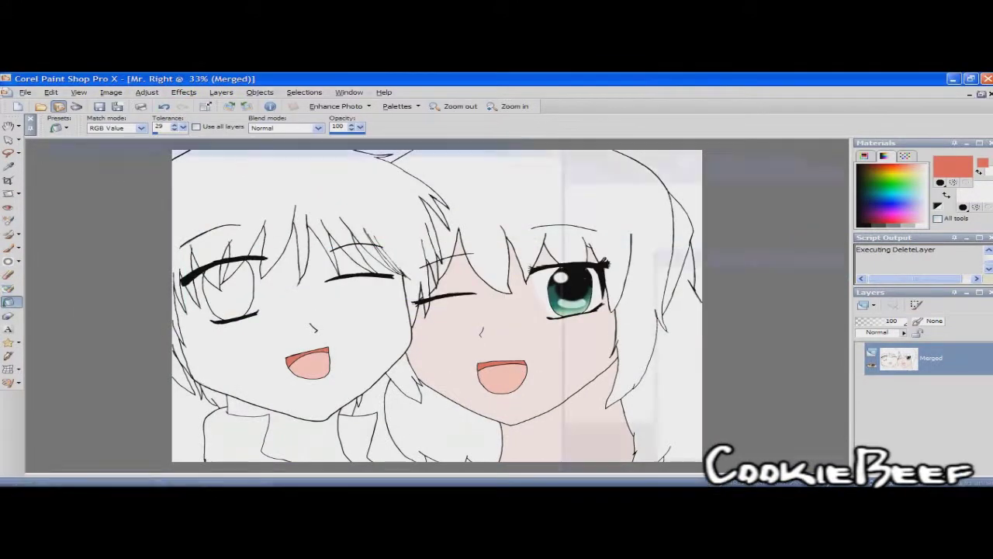
Paint the boy's open eye with a brown iris using the soft Paint Brush, and save the image
key("ctrl+F5")
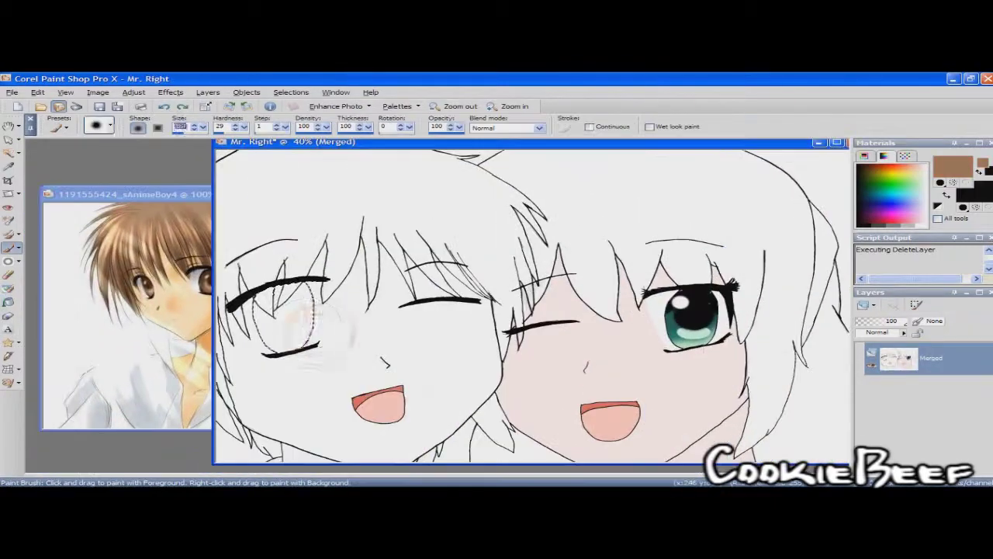
mouse_move(299, 330)
left_mouse_down()
mouse_move(272, 297)
mouse_move(288, 326)
left_mouse_up()
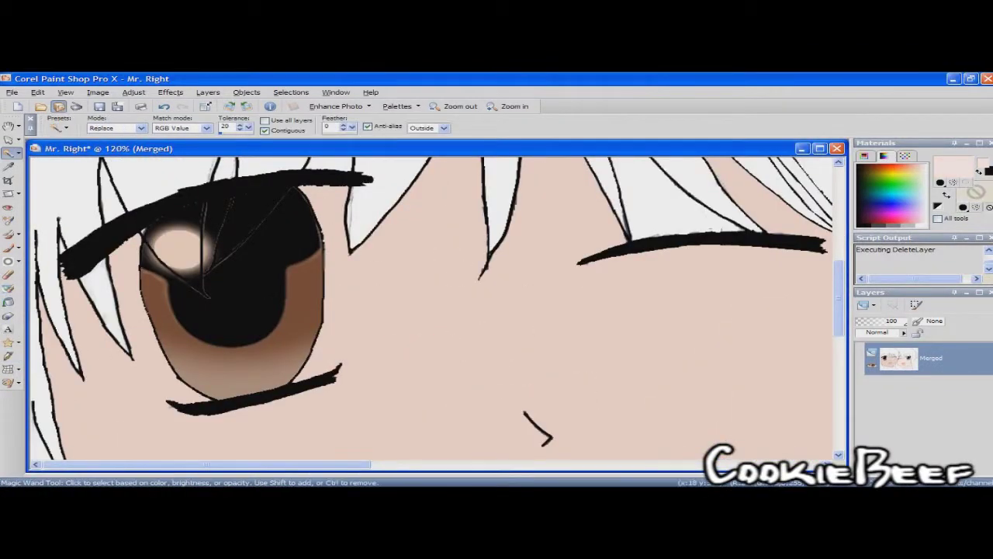
key("ctrl+s")
key("Return")
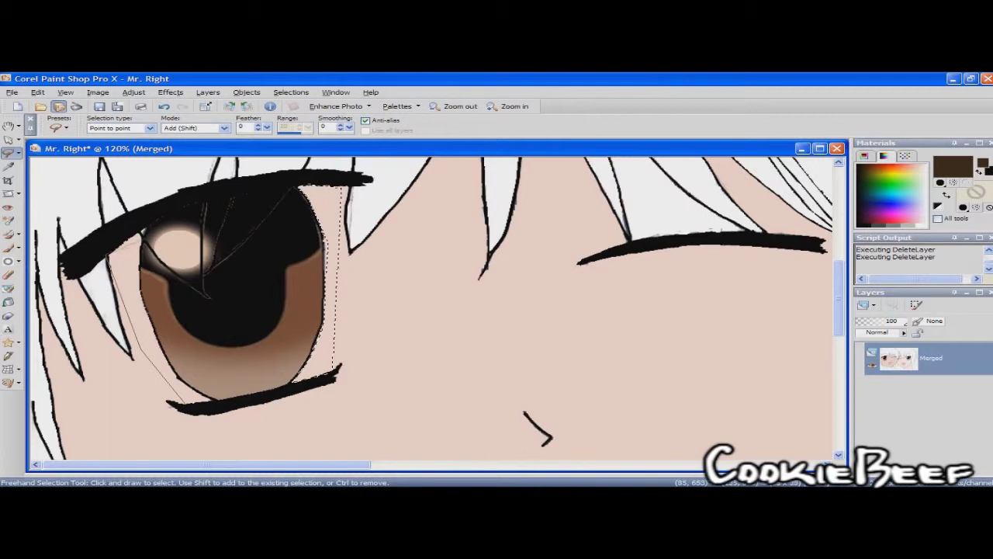
Paint the selected areas on both sides of the boy's iris white with the Paint Brush at size 292 and hardness 35
left_click(8, 247)
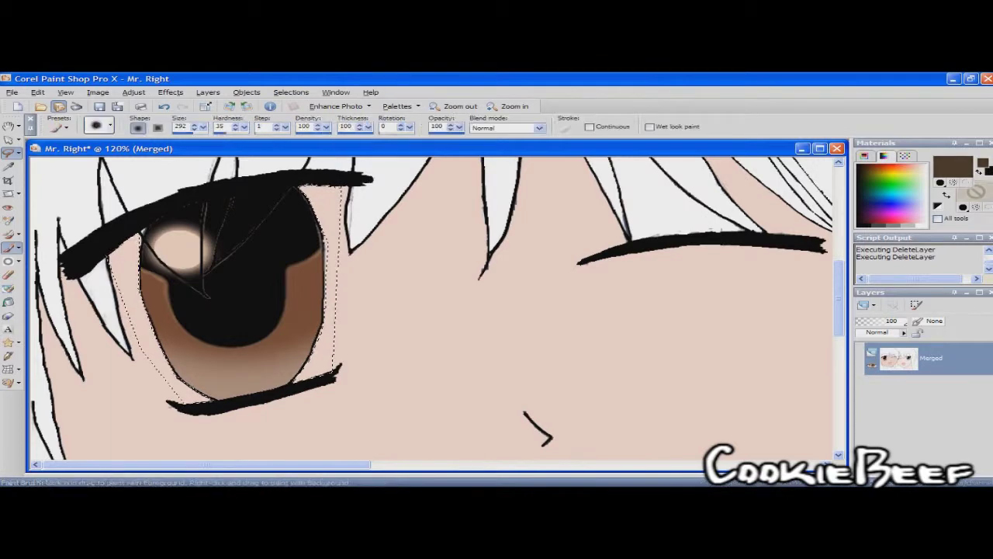
left_click_drag(326, 365, 330, 233)
left_click_drag(179, 396, 108, 237)
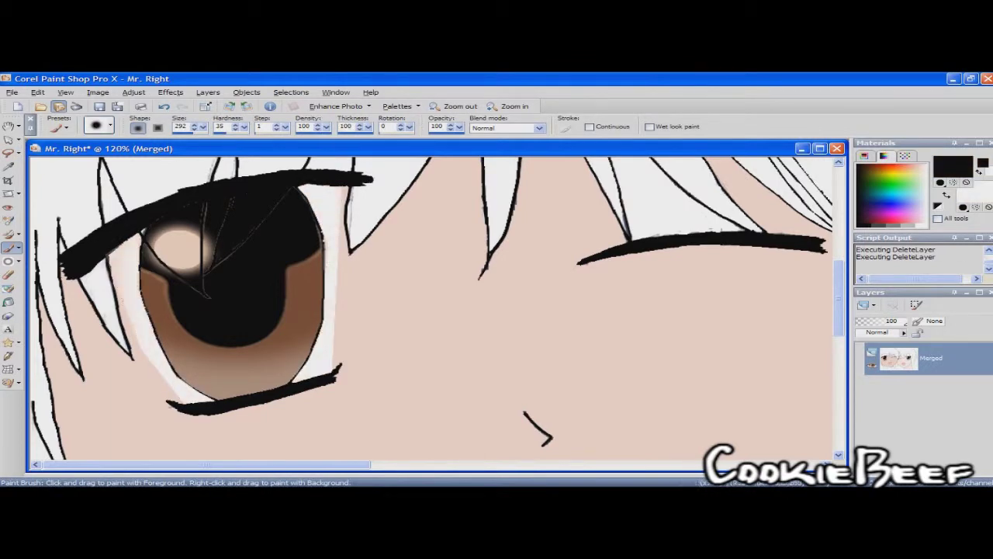
left_click_drag(184, 381, 137, 332)
left_click_drag(323, 334, 326, 273)
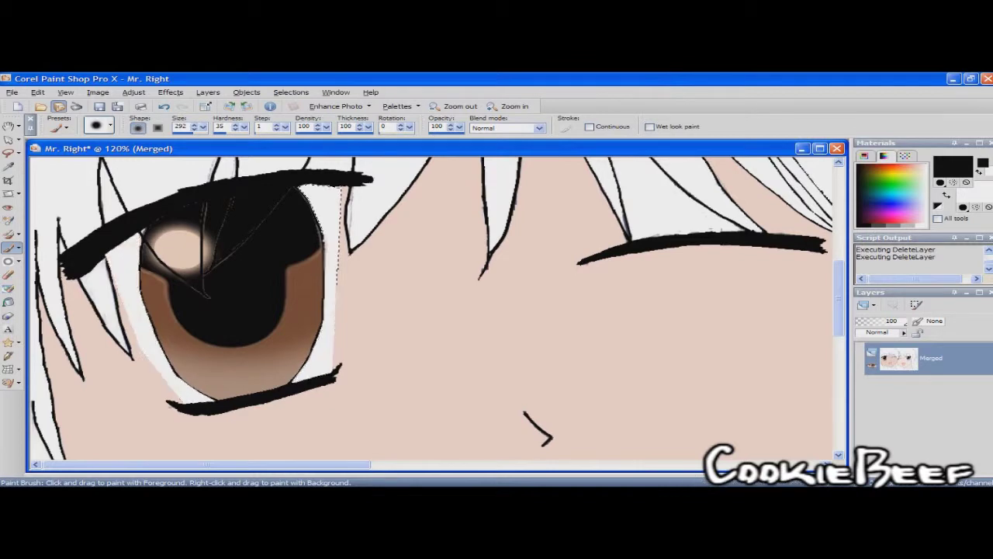
Soften the outer edges of the boy's eye whites with the Soften Brush and save the image as a merged file
left_click(8, 261)
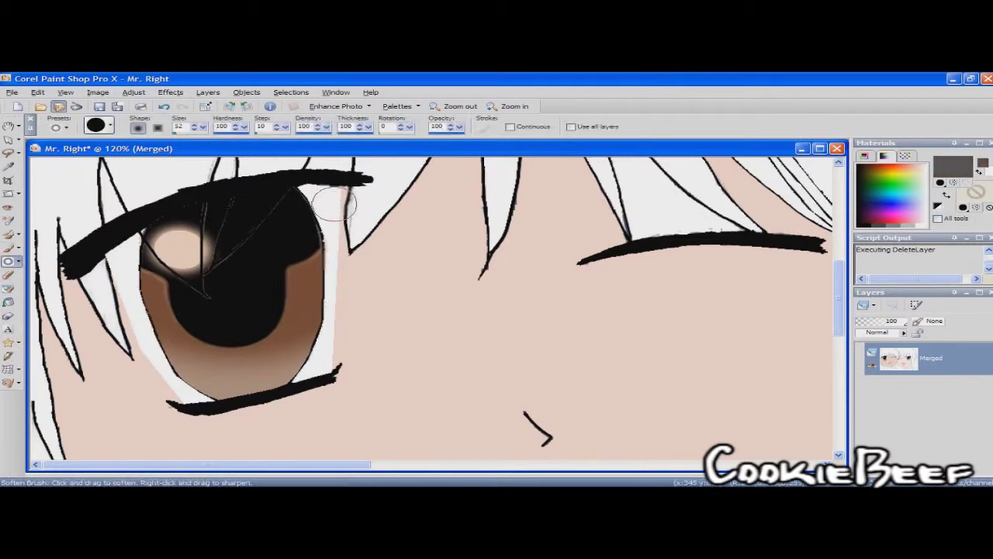
left_click_drag(169, 395, 267, 348)
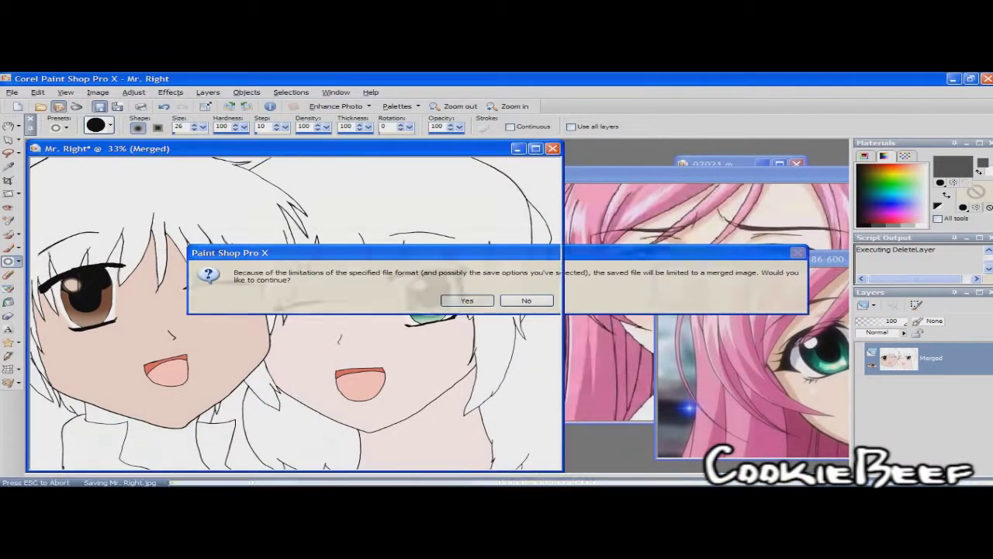
key("Return")
Flood fill the boy's neck with the skin colour sampled from his face
left_click_drag(156, 149, 178, 146)
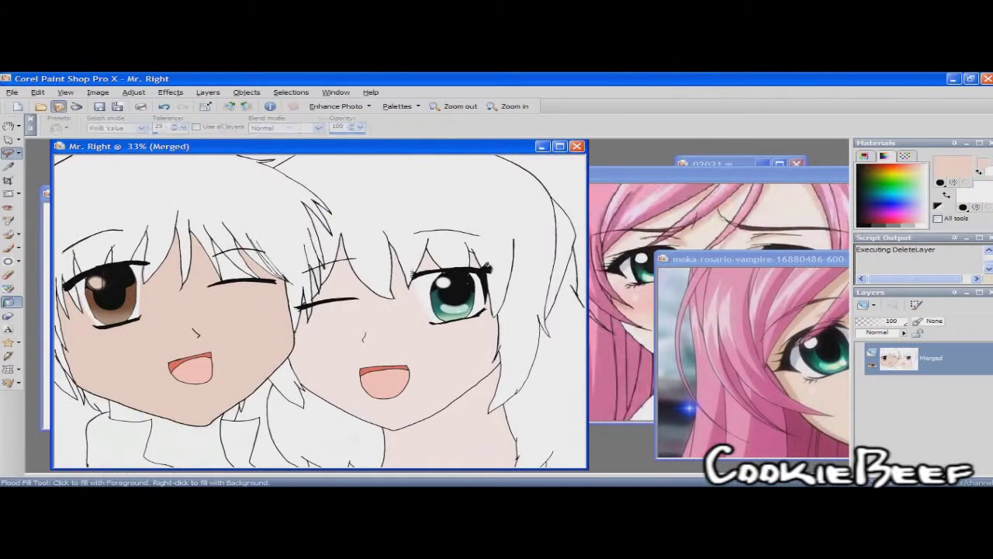
left_click(8, 153)
left_click(8, 301)
left_click(268, 365, "ctrl")
left_click(171, 442)
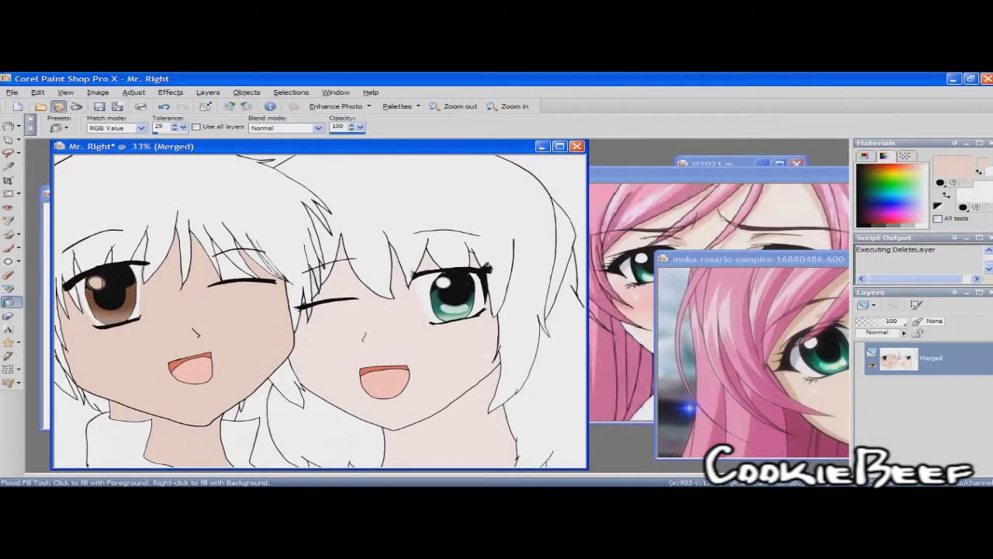
Select the boy's turtleneck collar with the Magic Wand and cut the selected contents
left_click(19, 153)
left_click(62, 177)
left_click(117, 438)
key("ctrl+x")
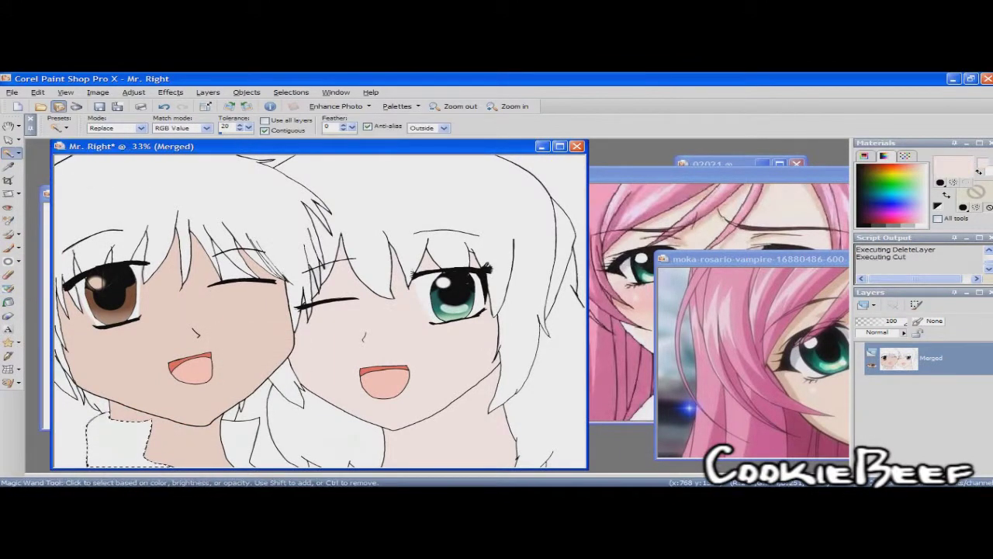
Paint dark grey over both sides of the boy's collar with the Paint Brush at size 292
key("b")
left_click_drag(233, 423, 248, 462)
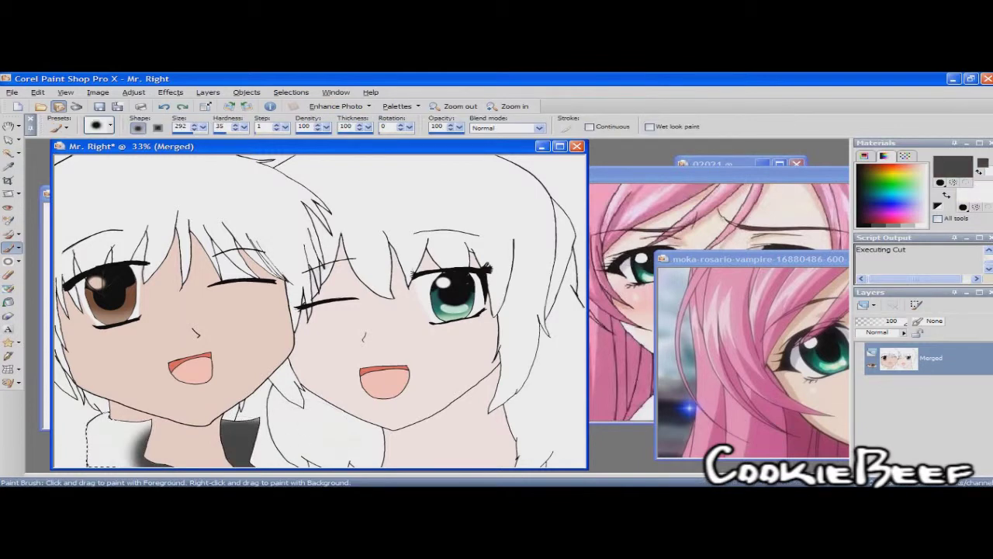
left_click_drag(93, 423, 147, 462)
Switch to black, enlarge the brush to size 500 and paint over both sides of the boy's collar
left_click(892, 225)
left_click_drag(232, 423, 253, 443)
left_click(203, 128)
left_click_drag(197, 142, 240, 142)
left_click_drag(232, 423, 248, 446)
left_click_drag(93, 419, 163, 458)
left_click_drag(132, 404, 209, 458)
left_click_drag(116, 373, 311, 457)
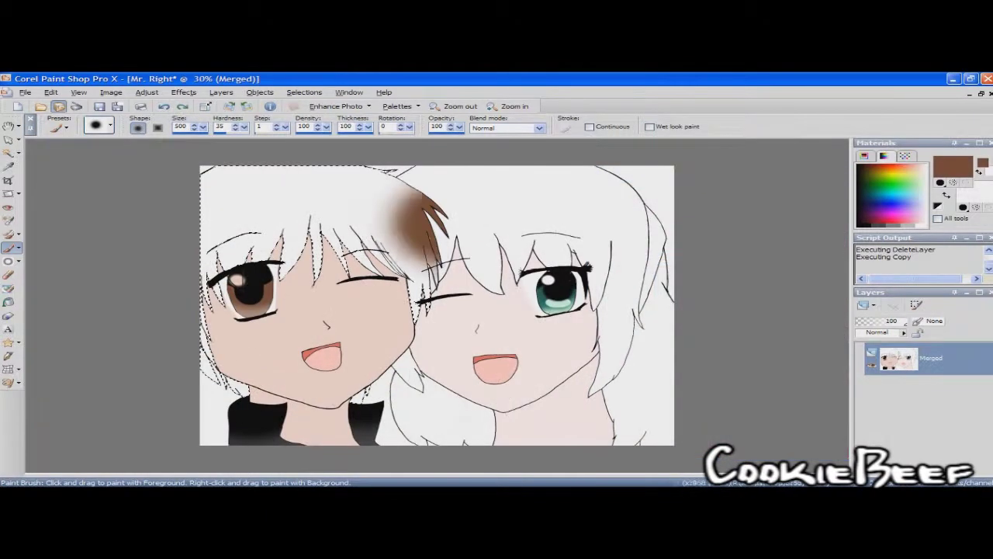
Paint the boy's selected hair solid brown with the Paint Brush at size 500 and hardness 35
left_click_drag(411, 225, 353, 198)
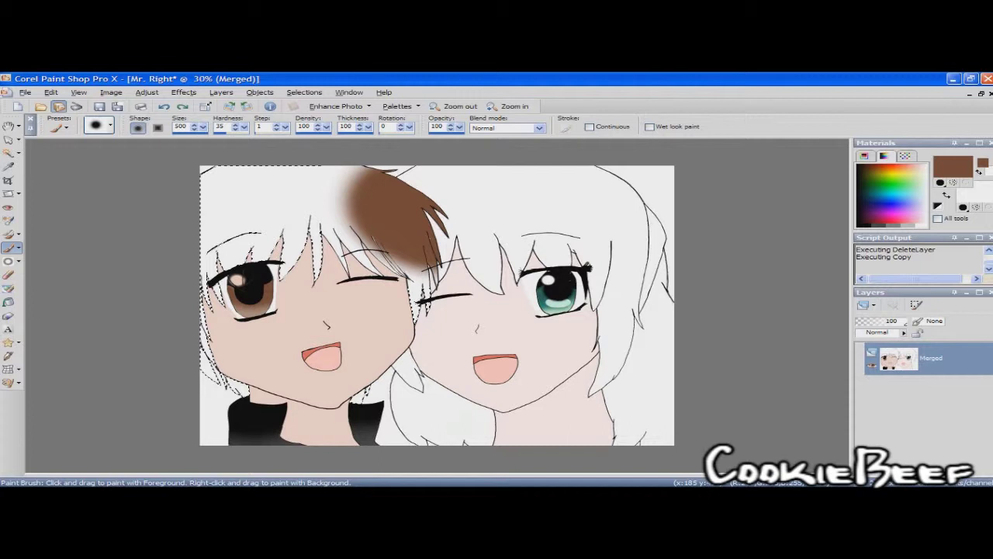
mouse_move(353, 197)
left_mouse_down()
mouse_move(225, 233)
mouse_move(233, 264)
mouse_move(214, 384)
left_mouse_up()
mouse_move(330, 245)
left_mouse_down()
mouse_move(396, 268)
mouse_move(423, 299)
left_mouse_up()
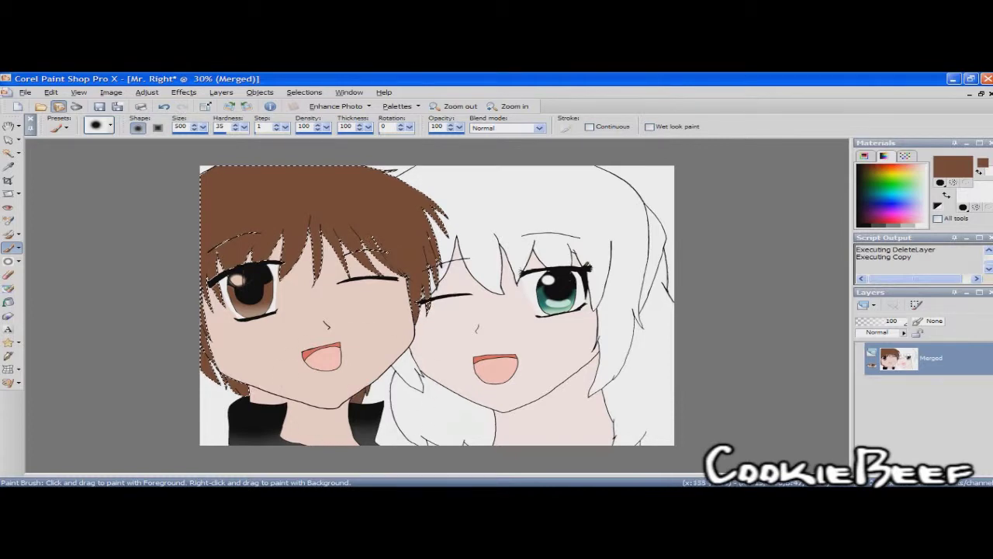
mouse_move(277, 256)
left_mouse_down()
mouse_move(435, 225)
mouse_move(350, 310)
left_mouse_up()
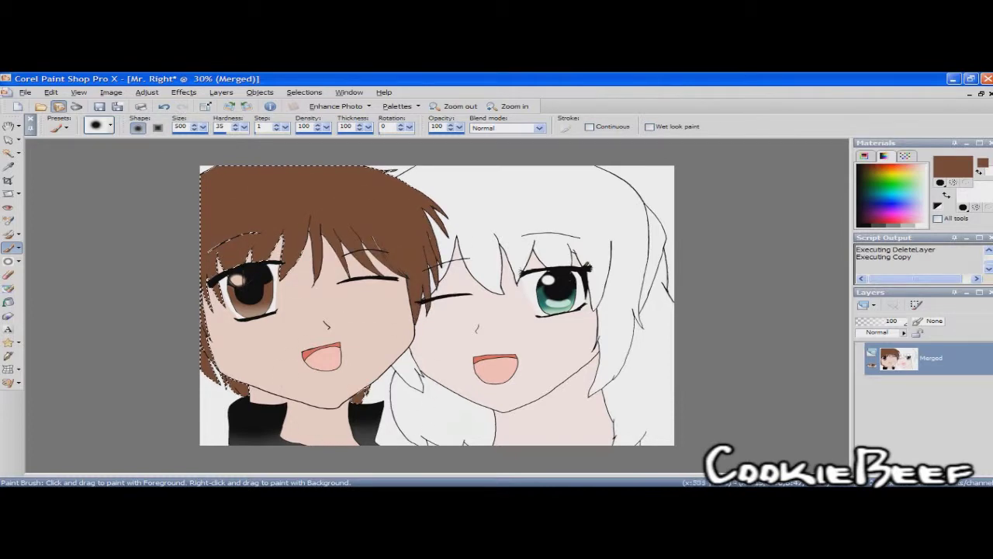
key("ctrl+z")
scroll(437, 306, "up", 1)
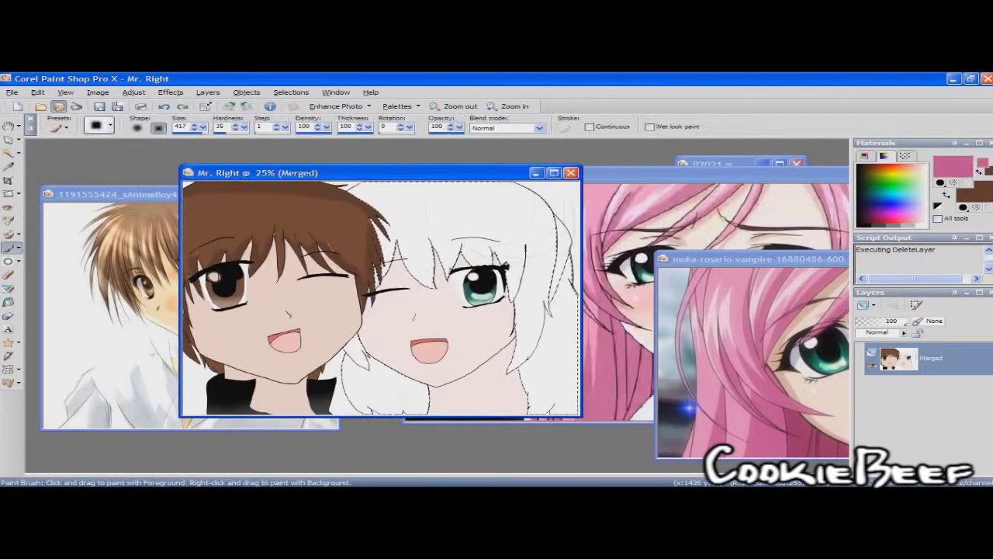
Paint the girl's selected hair solid pink with the Paint Brush at size 500 and hardness 35
mouse_move(524, 233)
left_mouse_down()
mouse_move(488, 216)
mouse_move(403, 225)
mouse_move(524, 249)
left_mouse_up()
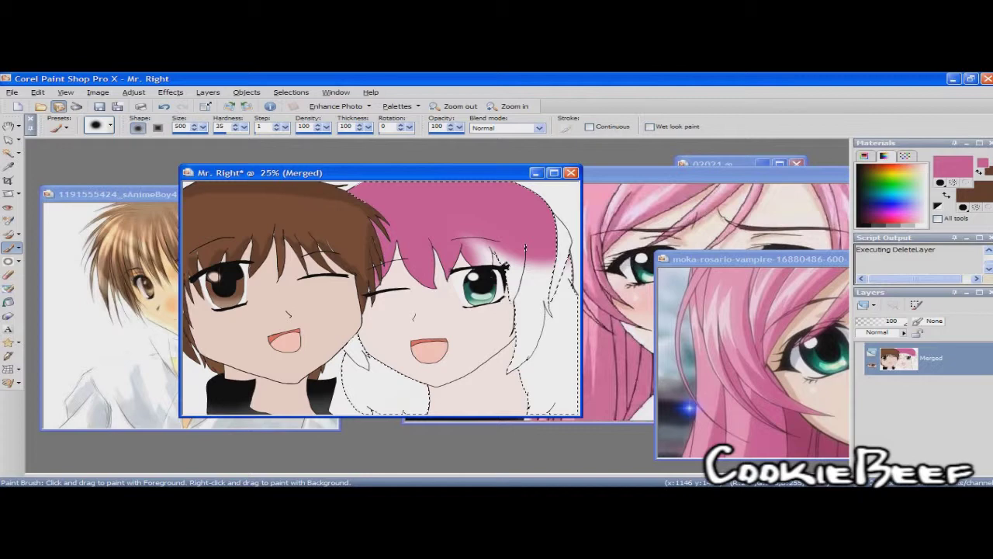
mouse_move(524, 248)
left_mouse_down()
mouse_move(380, 380)
mouse_move(349, 357)
mouse_move(535, 365)
mouse_move(562, 403)
left_mouse_up()
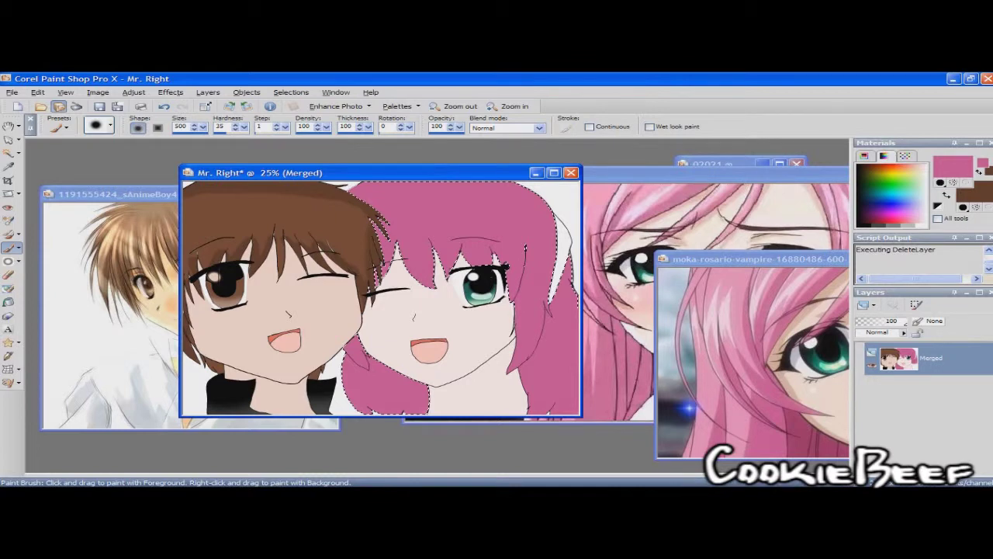
left_click(745, 258)
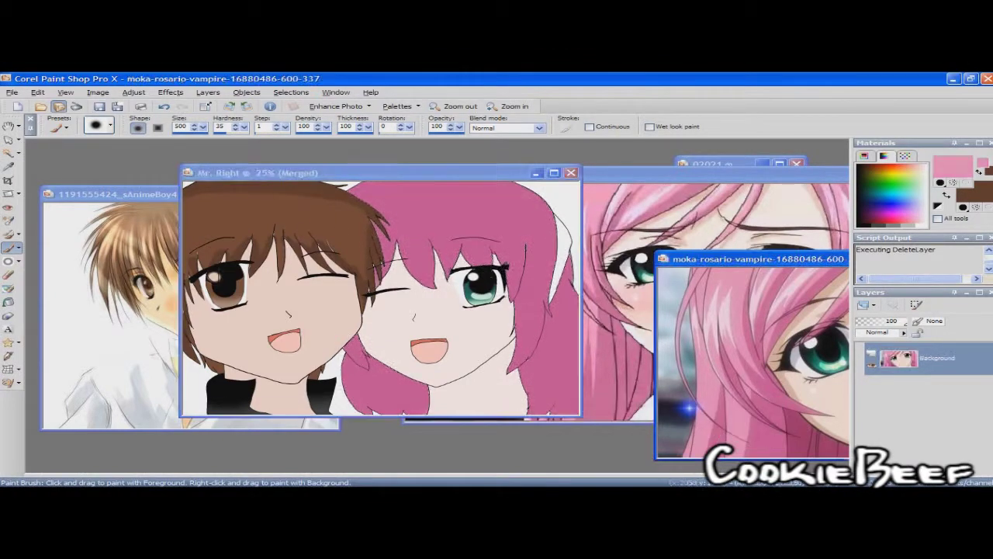
mouse_move(372, 201)
left_mouse_down()
mouse_move(380, 249)
mouse_move(559, 279)
mouse_move(403, 326)
mouse_move(497, 302)
left_mouse_up()
key("ctrl+z")
Sample a pale pink from the moka-rosario-vampire picture and paint highlights over the girl's hair at size 500 and hardness 15
left_click(722, 372)
left_click(388, 202)
mouse_move(364, 186)
left_mouse_down()
mouse_move(403, 221)
mouse_move(547, 216)
mouse_move(520, 225)
left_mouse_up()
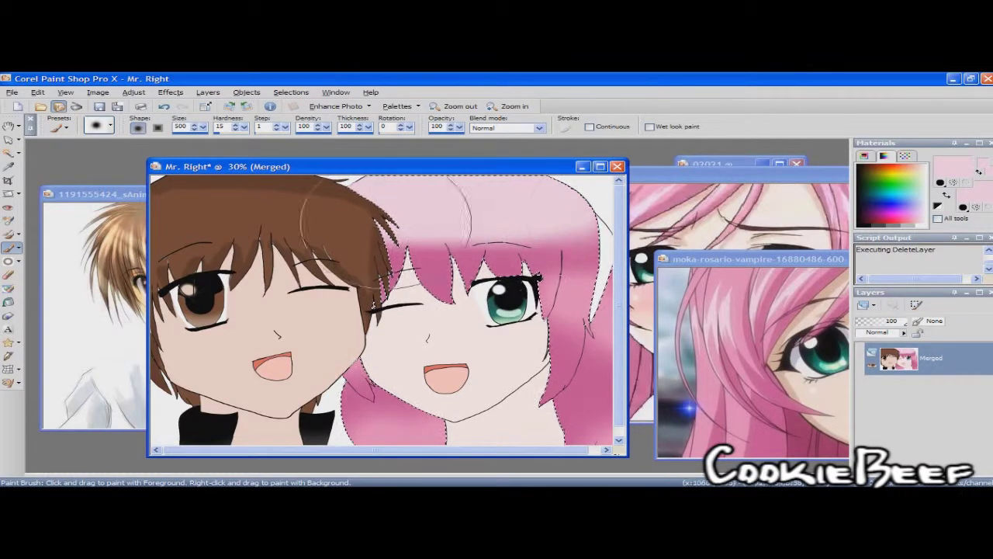
Sample a deeper pink from the moka-rosario-vampire picture, shade the crown of the girl's hair and undo the last stroke
left_click(745, 326, "ctrl")
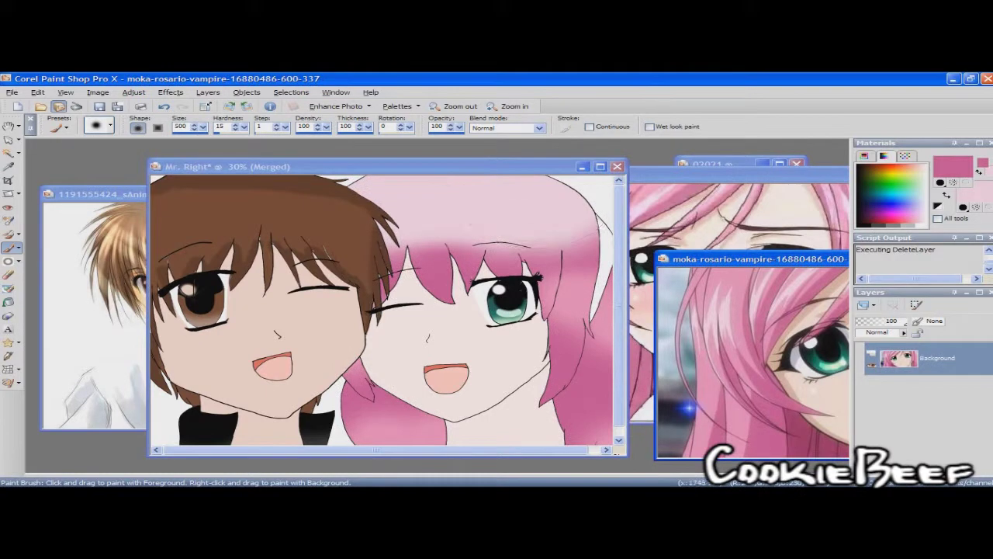
left_click(493, 194)
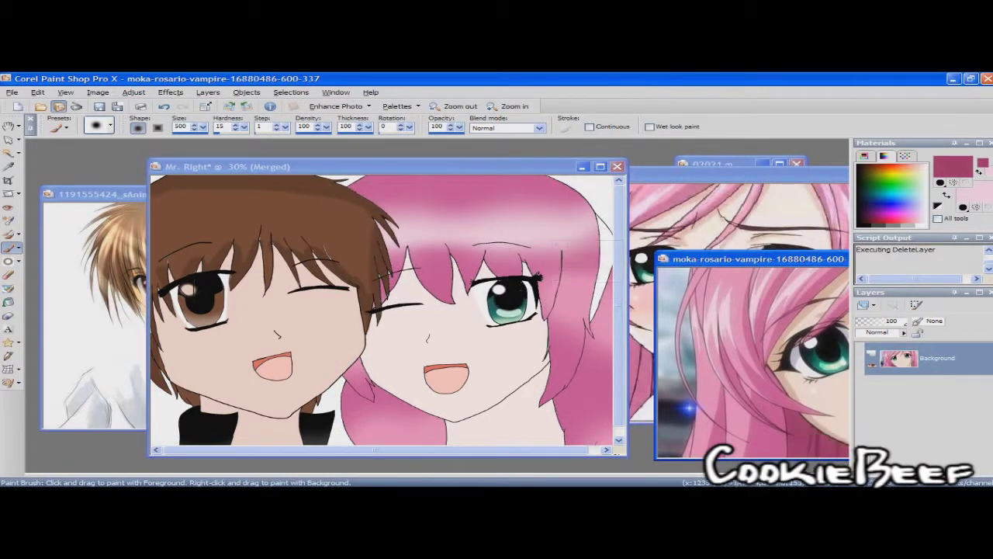
key("ctrl+z")
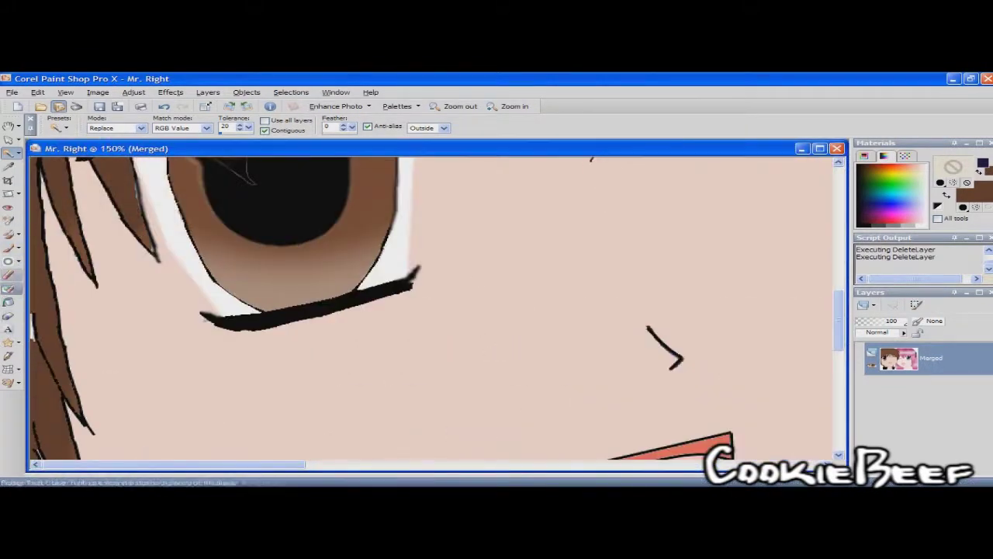
Switch to the Paint Brush and enter a new brush size for detailing the boy's brown eye
key("b")
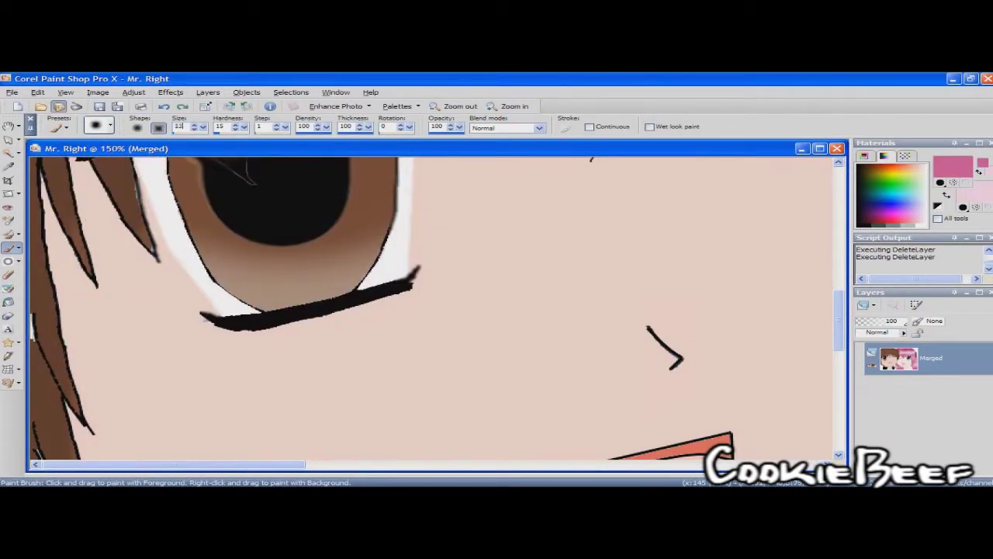
type("182")
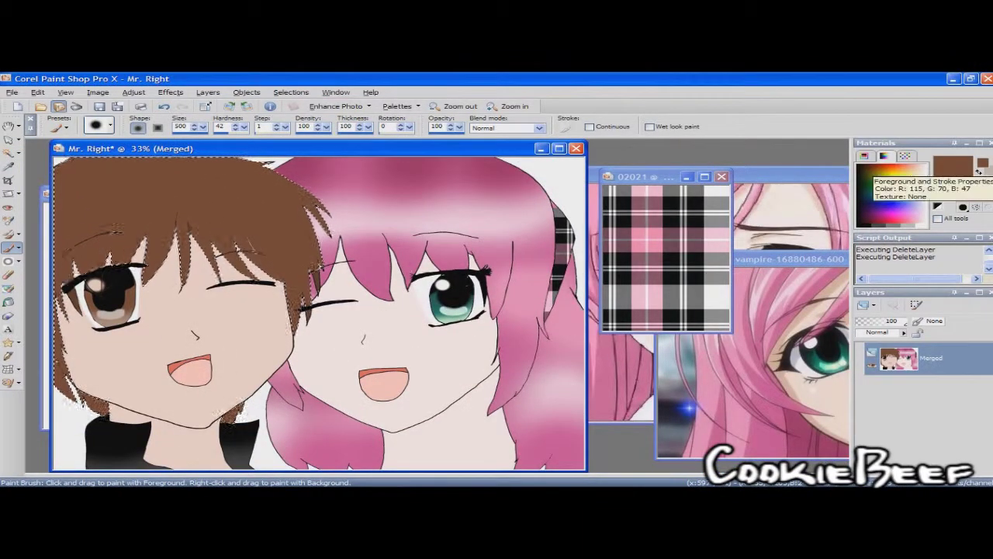
Choose a darker brown foreground colour and shade the boy's selected hair with the Paint Brush at size 500 and hardness 42
left_click(953, 166)
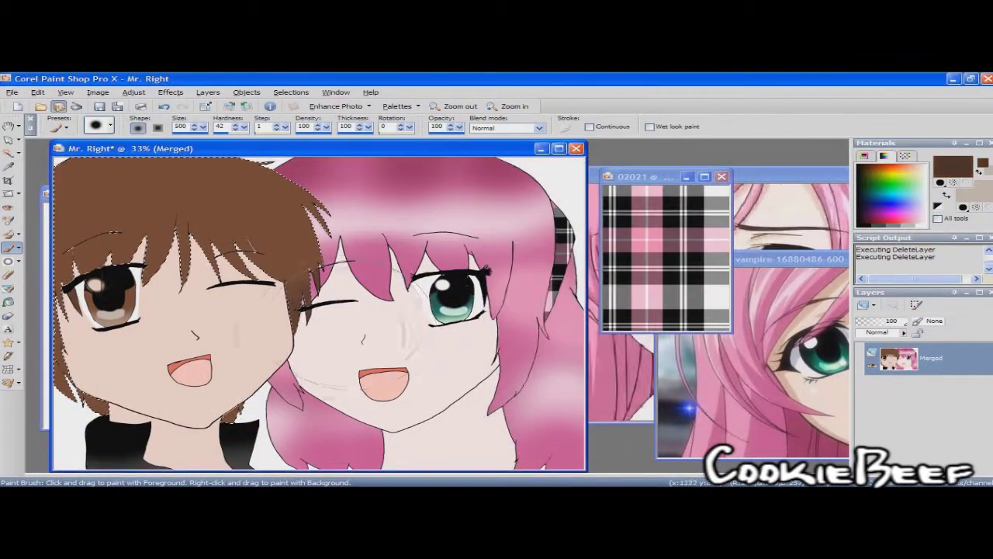
left_click(953, 166)
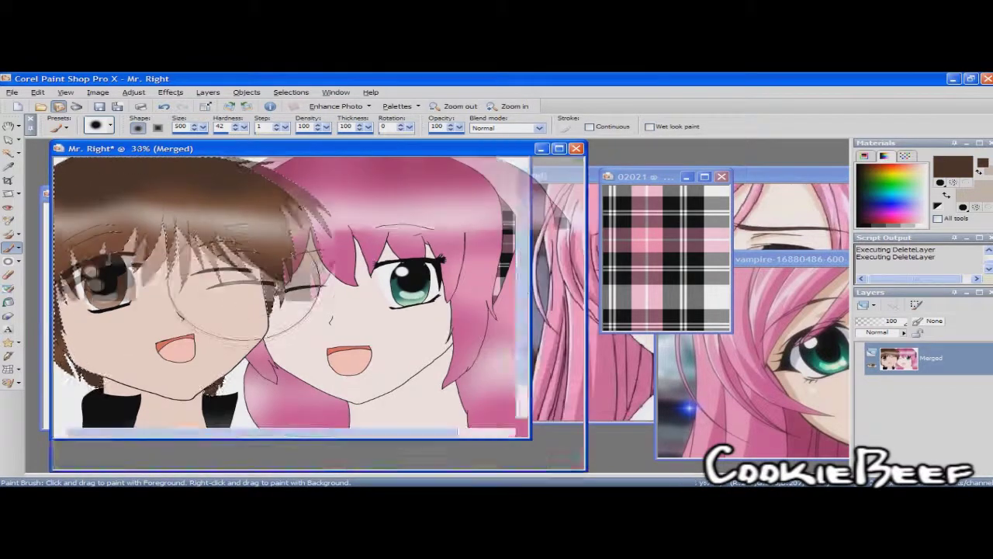
Draw black freehand strand lines in the boy's fringe with the Pen tool at width 4.00 and merge the vector layer
key("v")
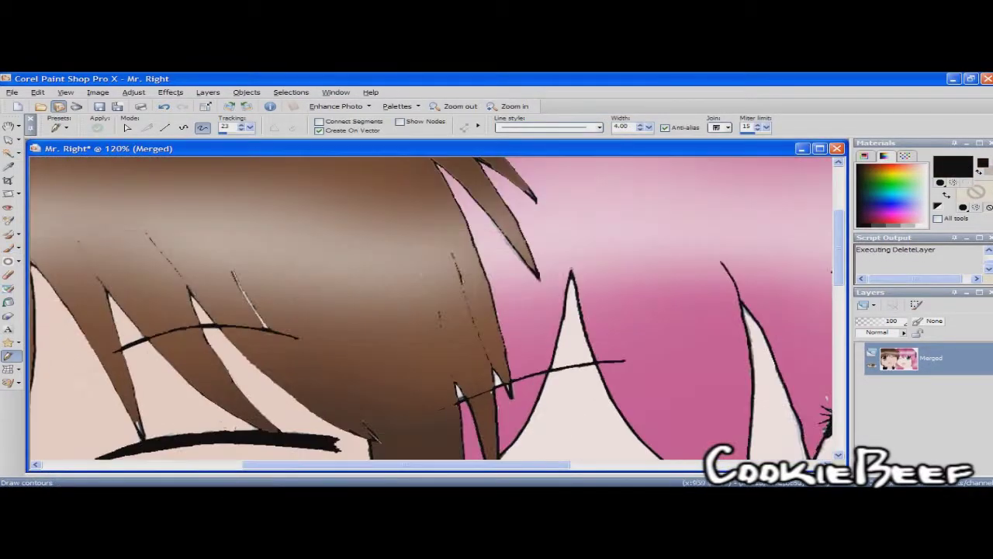
left_click_drag(468, 304, 492, 358)
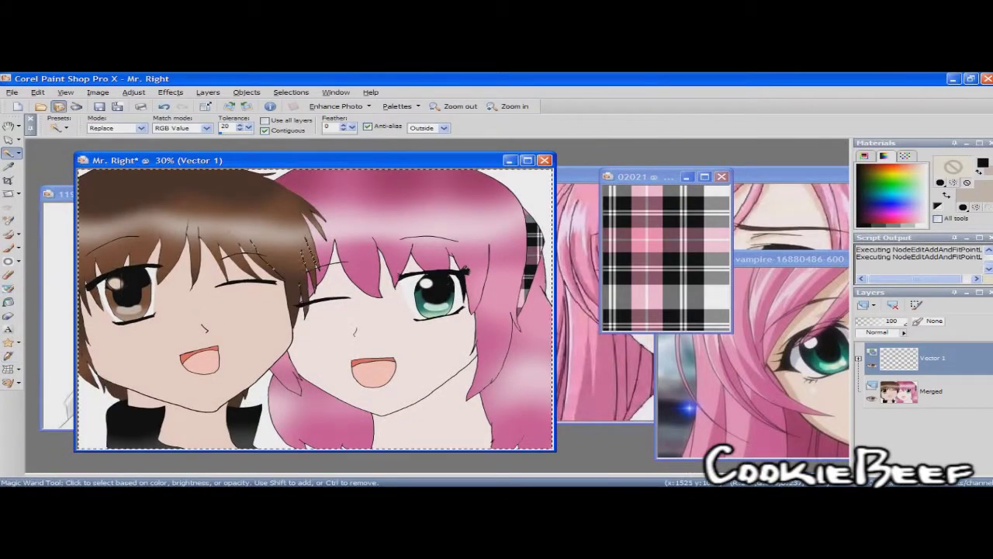
left_click(207, 92)
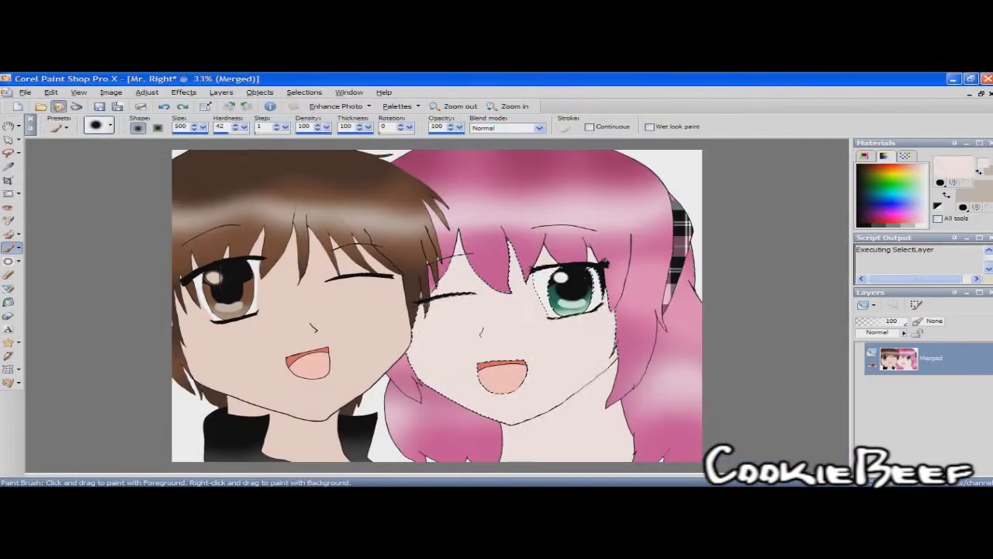
Paint the girl's selected face a pinker skin tone, extending the selection with the Magic Wand in Add mode
key("Return")
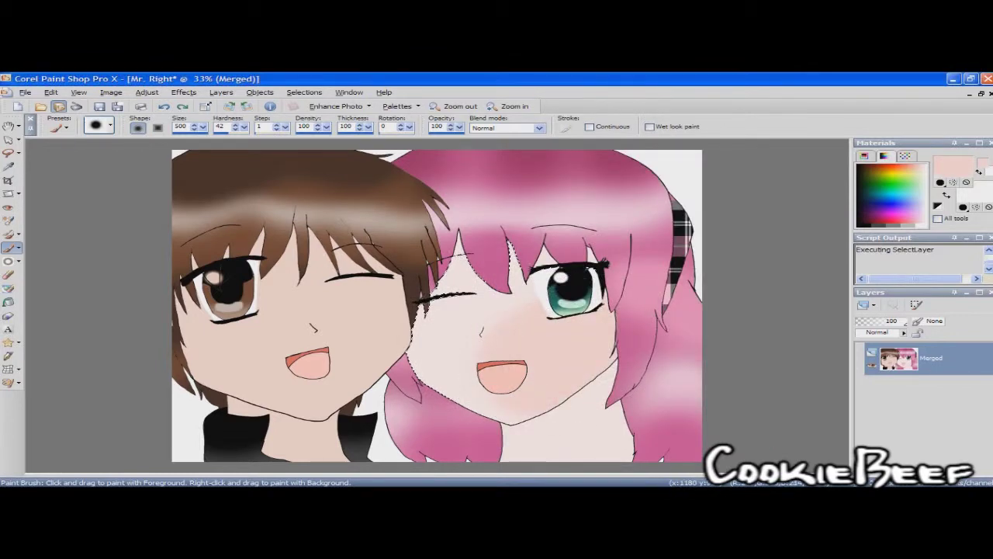
left_click(18, 153)
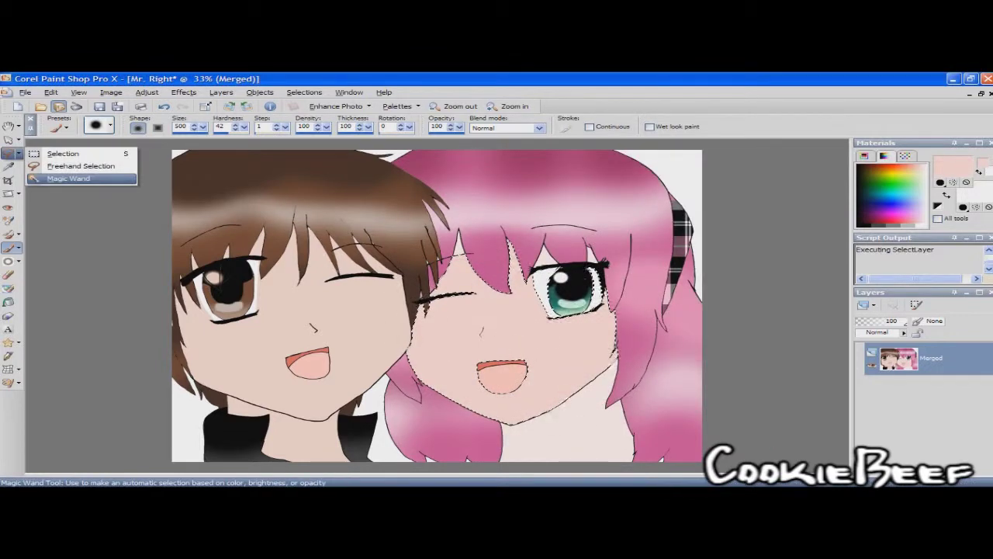
left_click(35, 181)
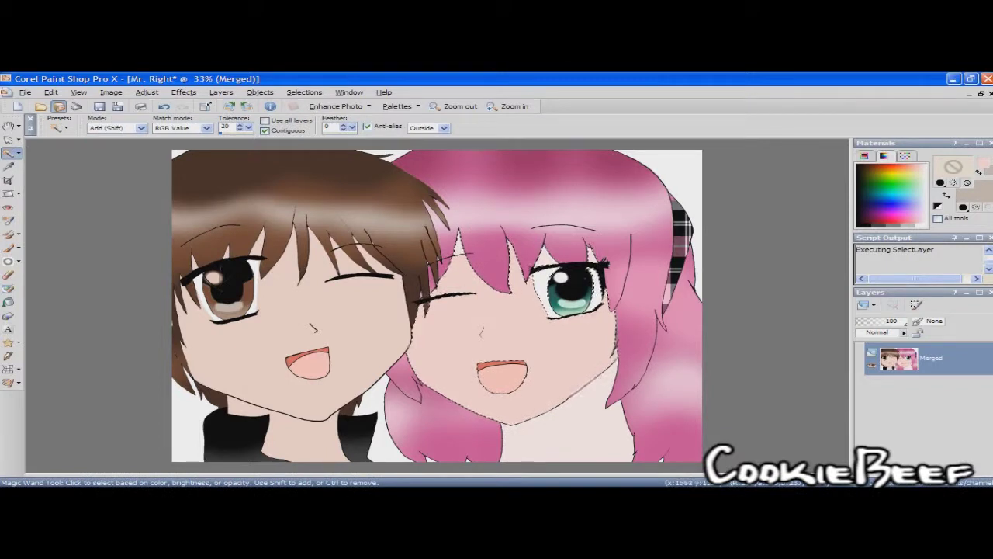
key("b")
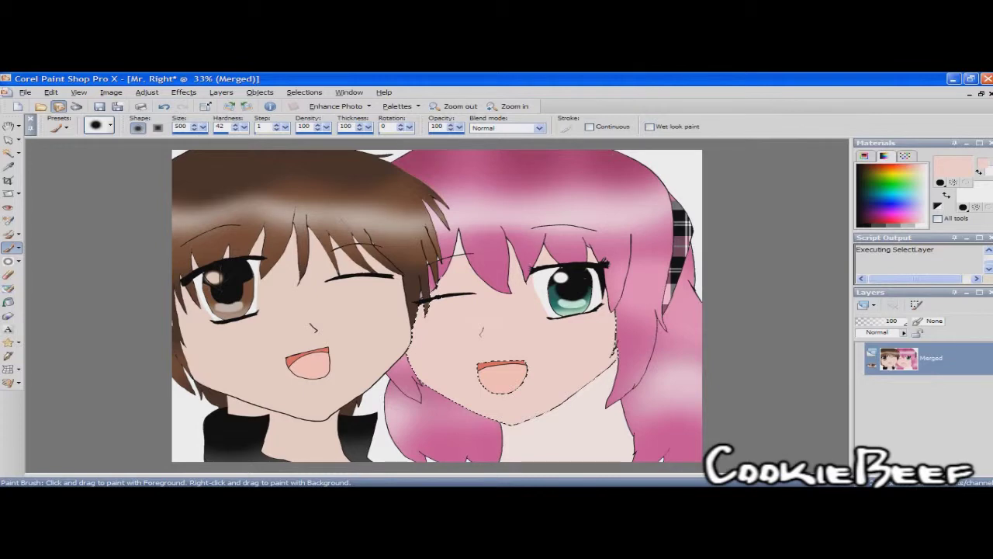
Choose a salmon skin shade and paint shadows on the girl's forehead beneath her fringe with the brush at size 22
left_click(953, 167)
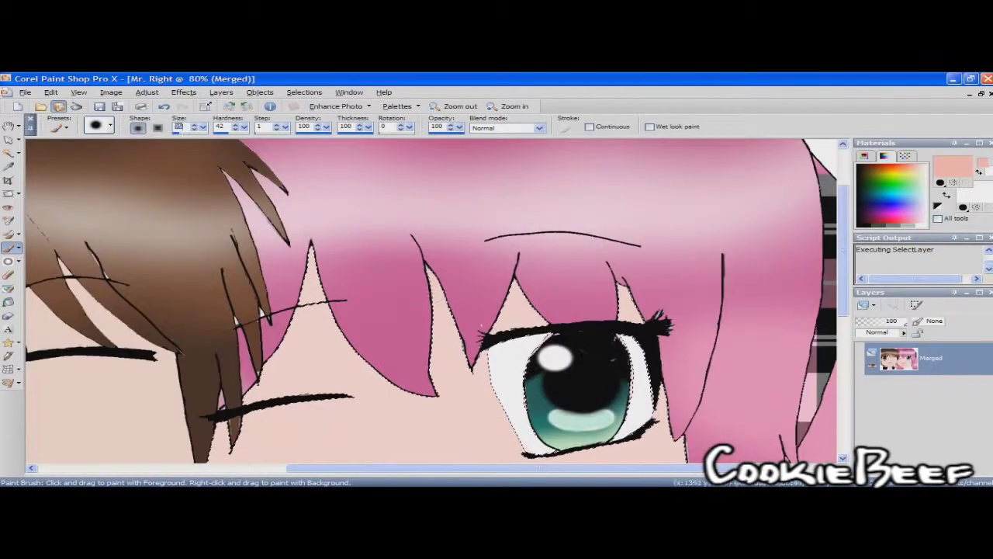
mouse_move(442, 311)
left_mouse_down()
mouse_move(449, 372)
mouse_move(373, 384)
mouse_move(326, 326)
left_mouse_up()
key("ctrl+z")
key("ctrl+z")
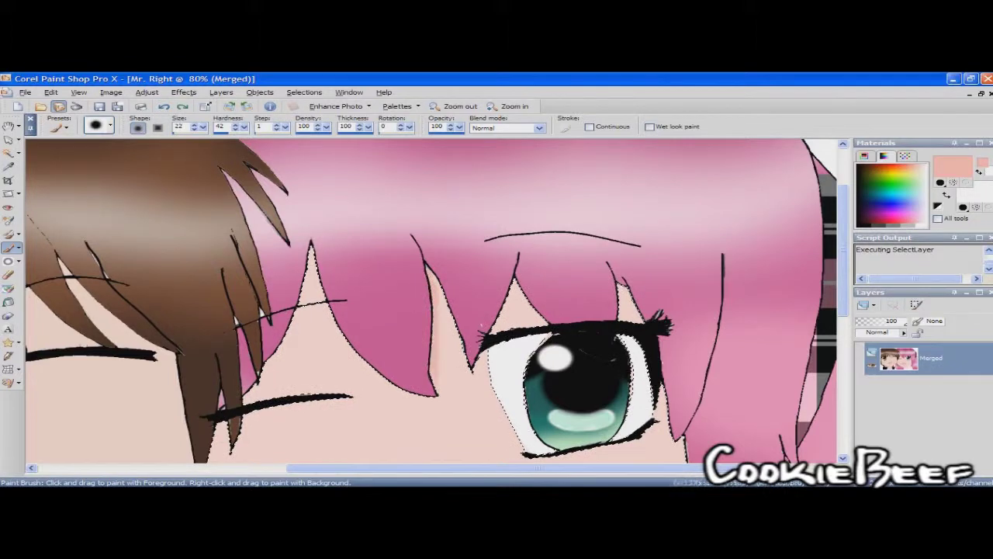
key("ctrl+y")
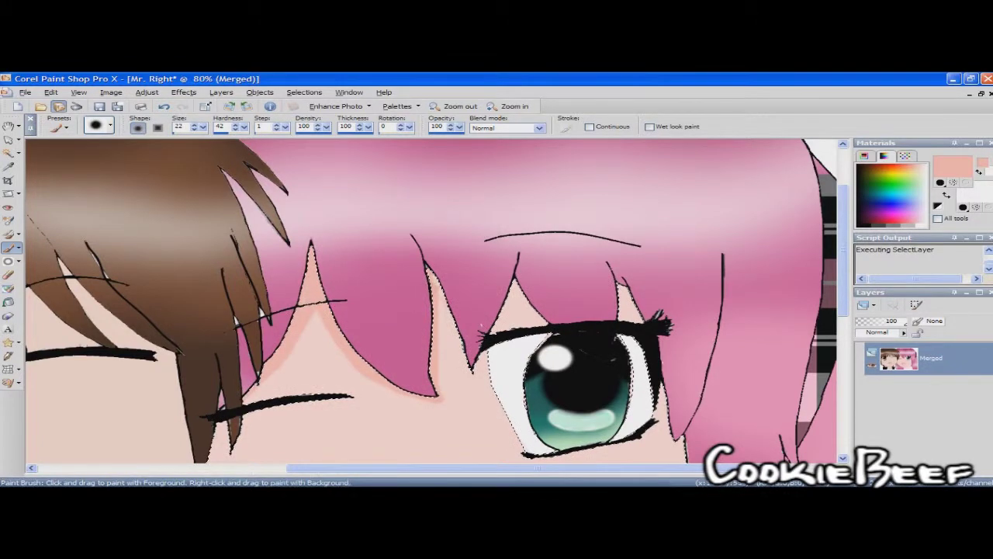
Continue the salmon shadow around the girl's open eye and along both sides of her face at brush size 22
scroll(435, 303, "down", 3)
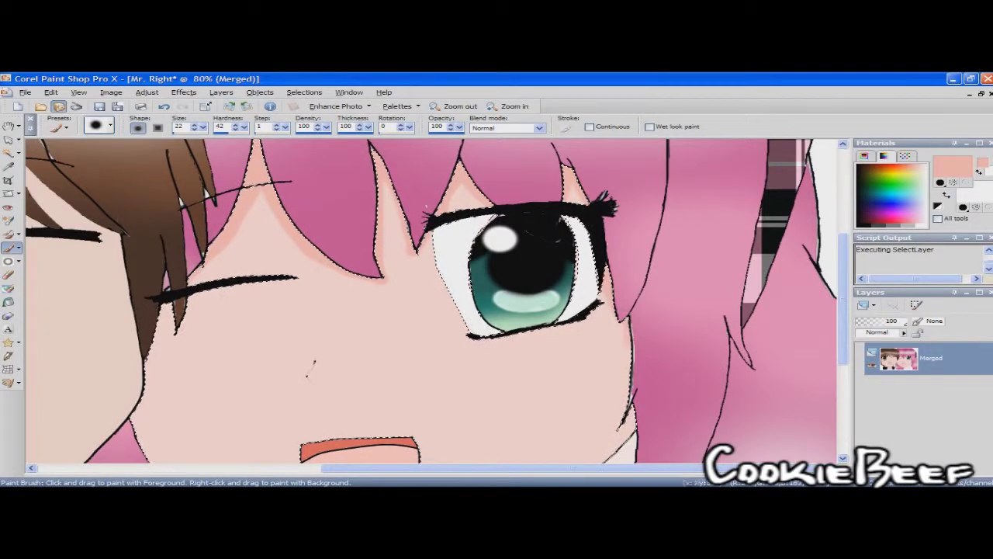
scroll(434, 303, "down", 3)
scroll(233, 256, "up", 3)
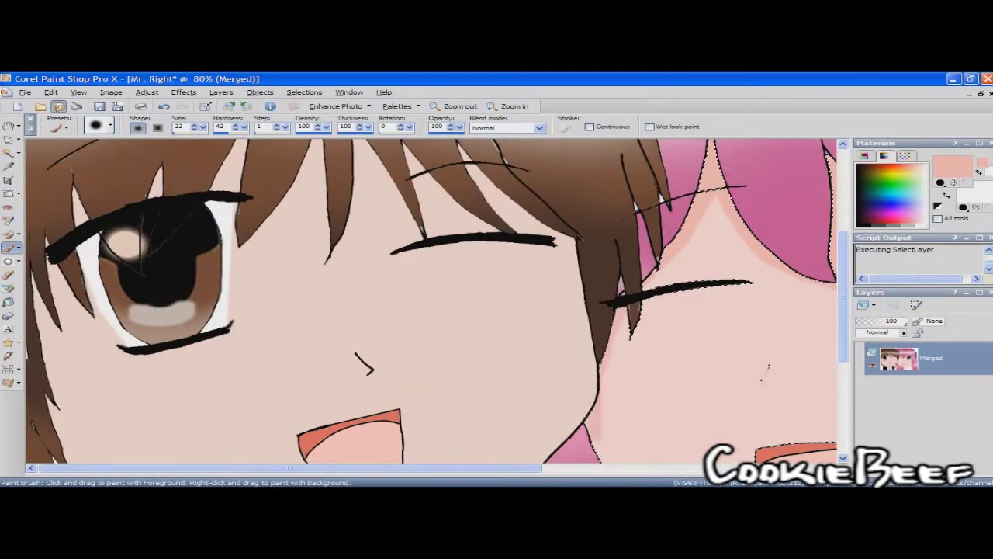
scroll(435, 303, "down", 3)
scroll(598, 396, "up", 3)
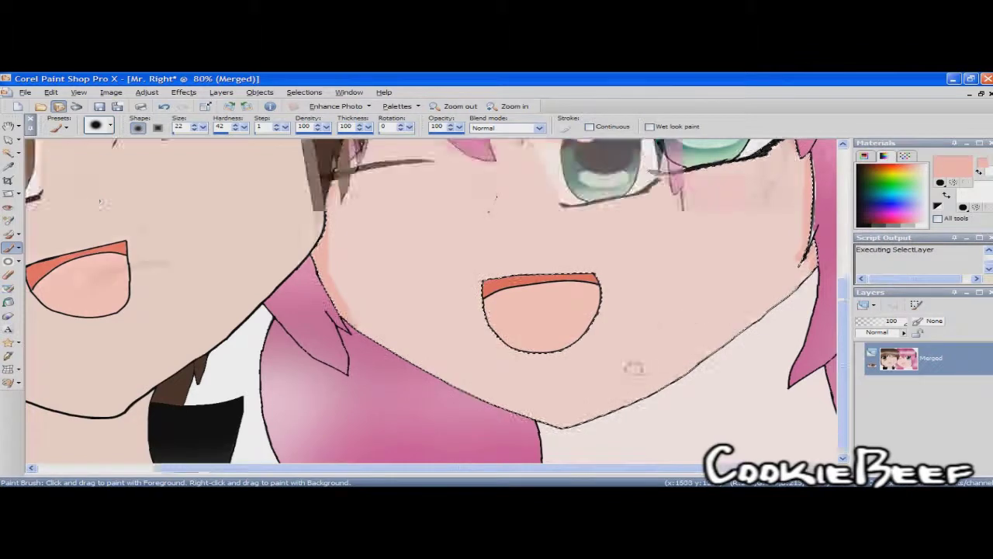
Select the girl's neck with the Magic Wand and colour it with the same pinker skin tone as her face
scroll(435, 303, "down", 3)
key("m")
left_click(588, 435)
key("b")
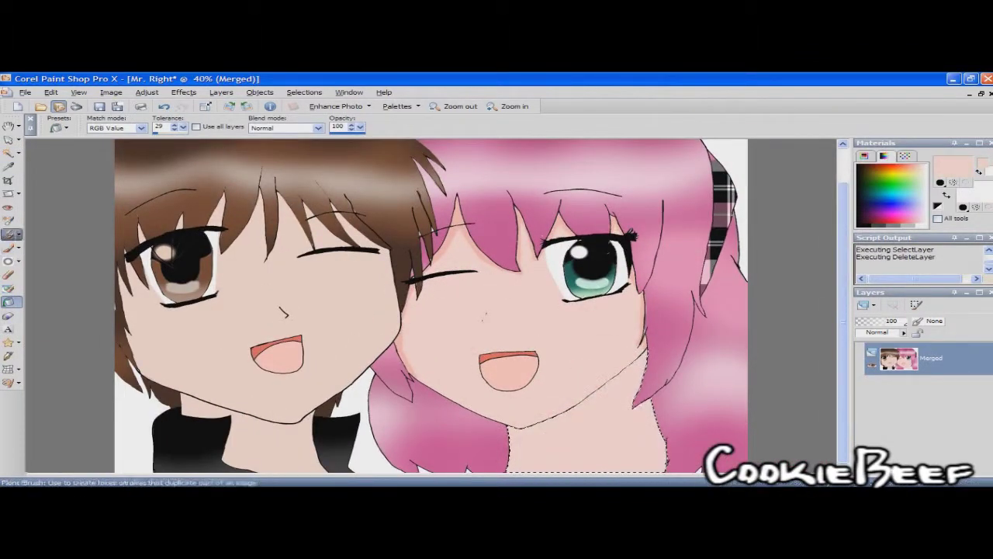
Sample the salmon shadow from the girl's forehead and shade her neck below the chin with the Paint Brush at size 115
left_click(466, 231, "ctrl")
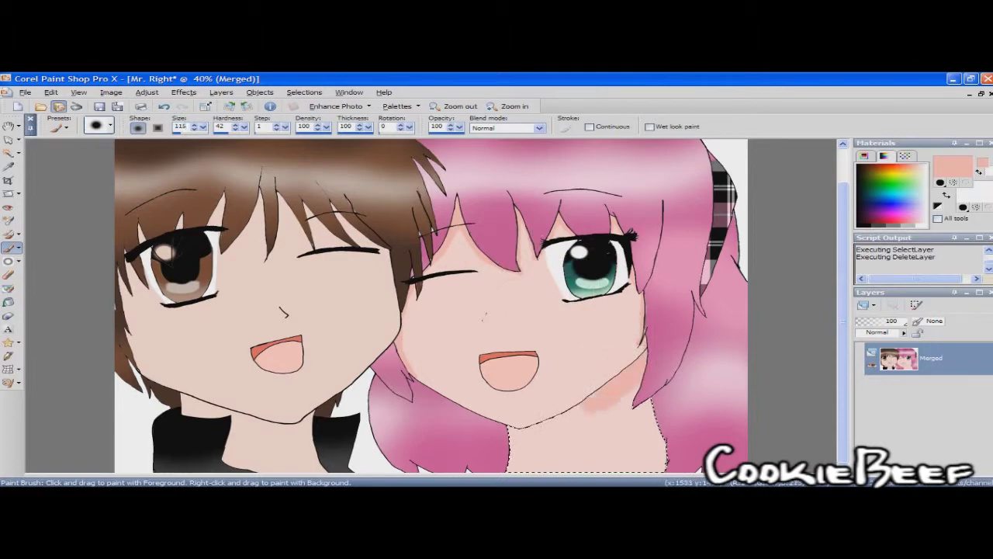
left_click_drag(597, 415, 612, 444)
key("ctrl+z")
scroll(655, 446, "up", 2)
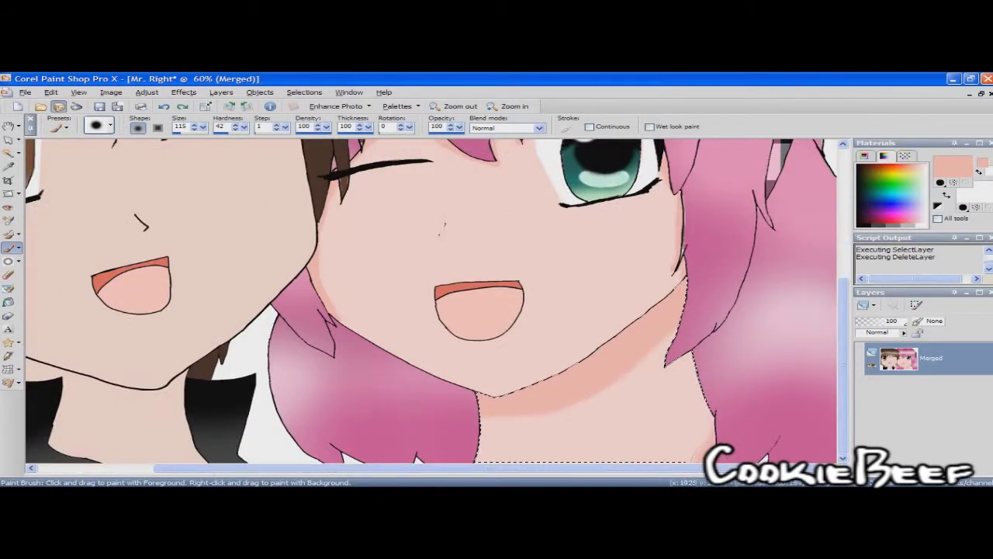
scroll(687, 388, "down", 1)
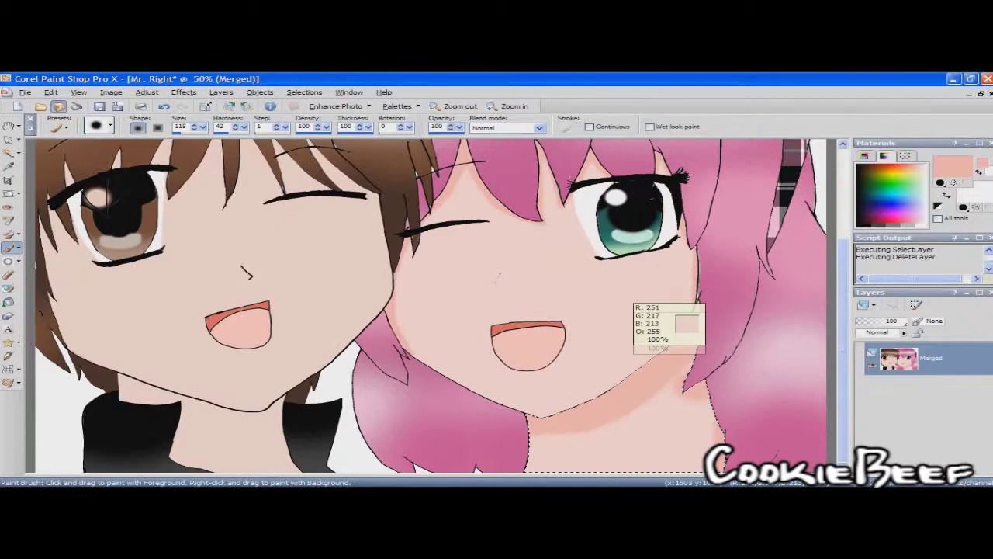
Sample the girl's cheek colour and choose red as the foreground colour
left_click(631, 302, "ctrl")
key("Return")
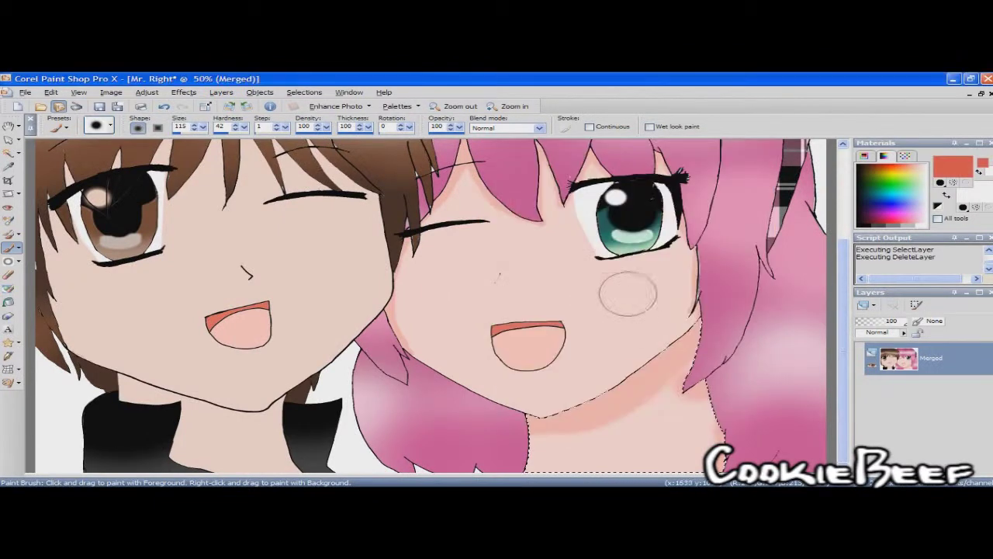
Redraw the girl's nose outline in black with freehand Pen tool strokes at width 4.00
key("v")
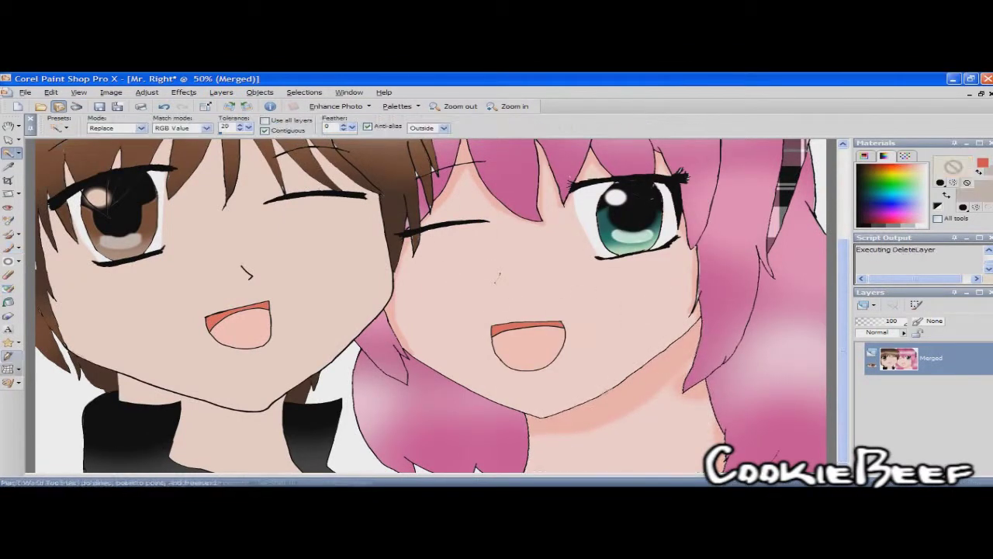
scroll(497, 280, "up", 5)
left_click(371, 355)
left_click(412, 281)
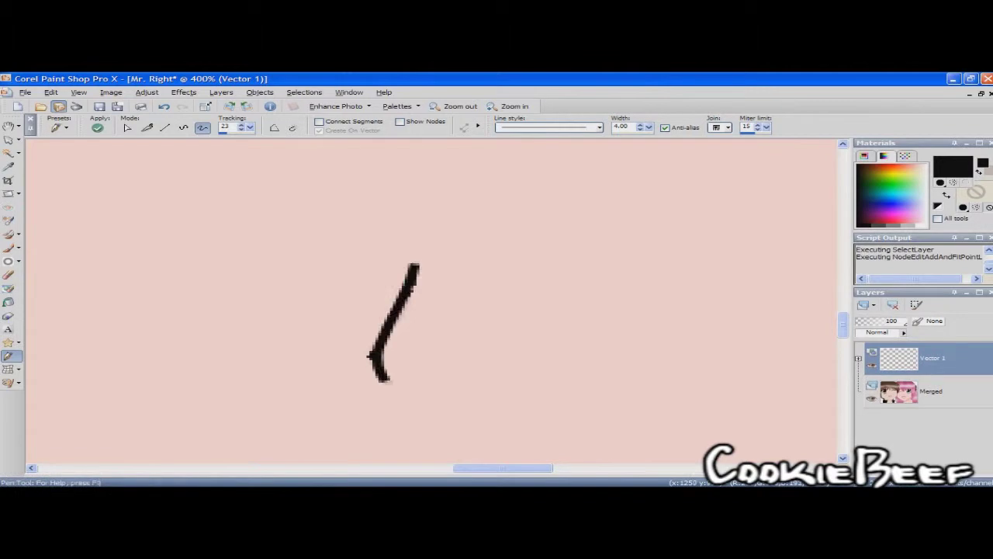
key("ctrl+z")
left_click_drag(371, 355, 393, 379)
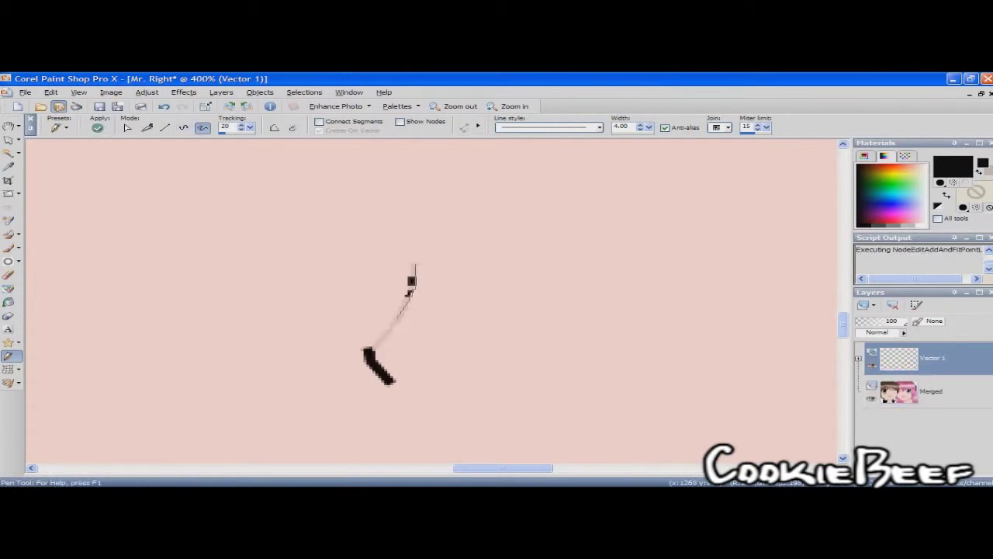
Paint soft pink blush on the girl's cheeks with the Paint Brush at size 118 and hardness 8
scroll(410, 292, "down", 8)
key("b")
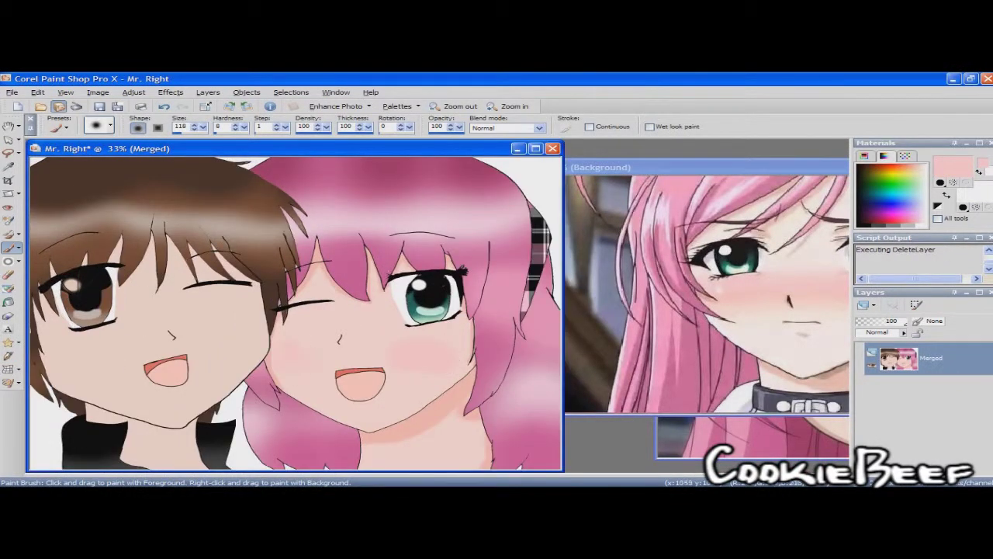
Select the boy's face with the Magic Wand and paint salmon shadows along his hairline with the Paint Brush, undoing the stray stroke
scroll(66, 324, "down", 1)
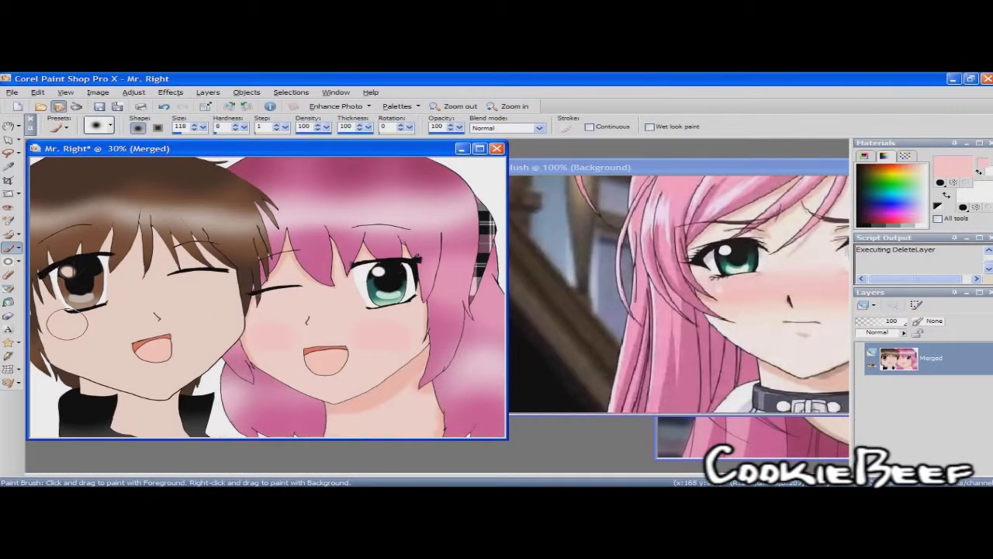
left_click(8, 152)
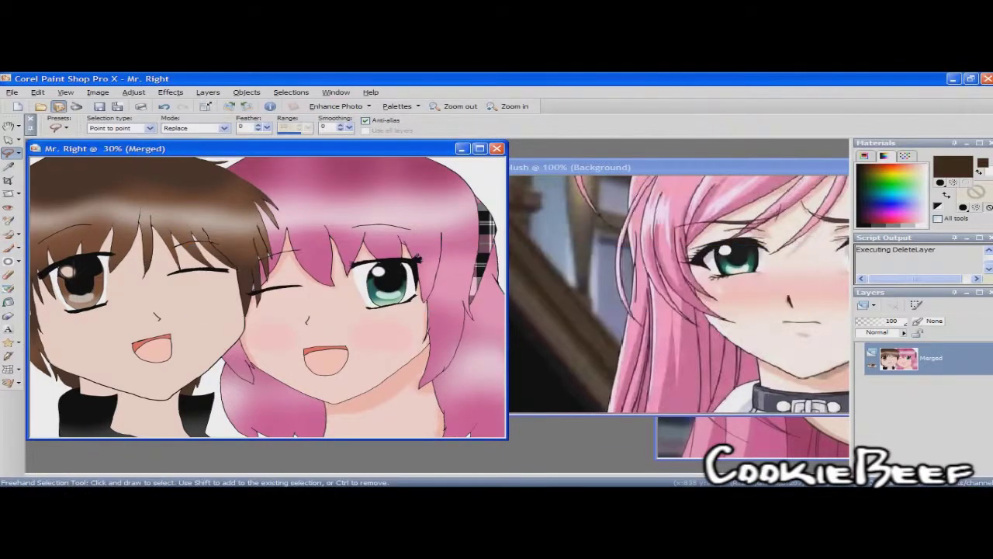
left_click(19, 152)
left_click(62, 178)
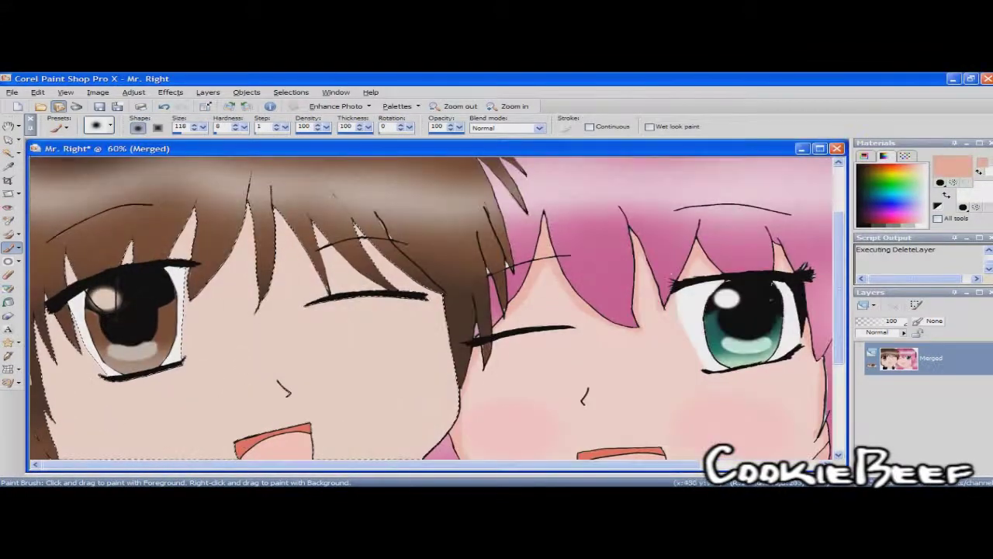
left_click_drag(276, 208, 281, 270)
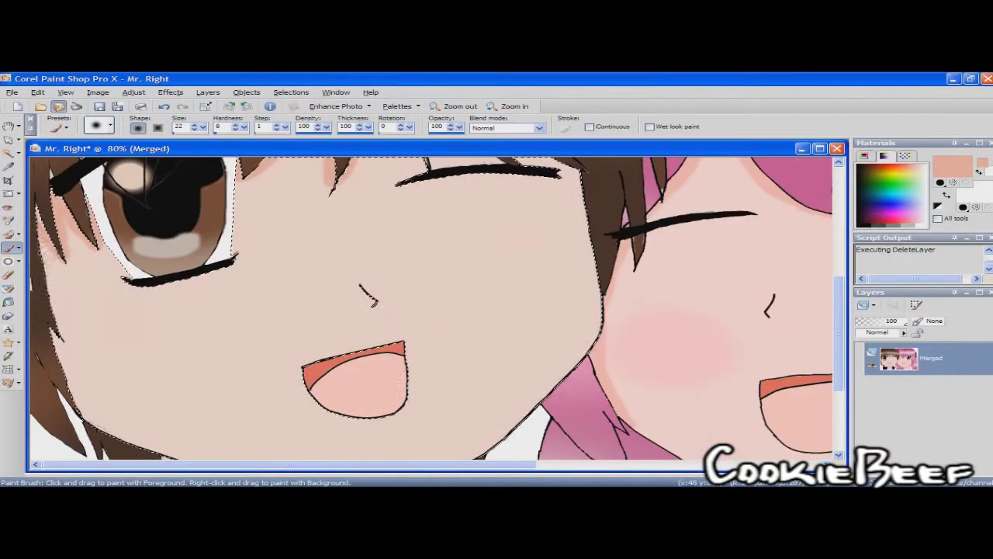
key("ctrl+z")
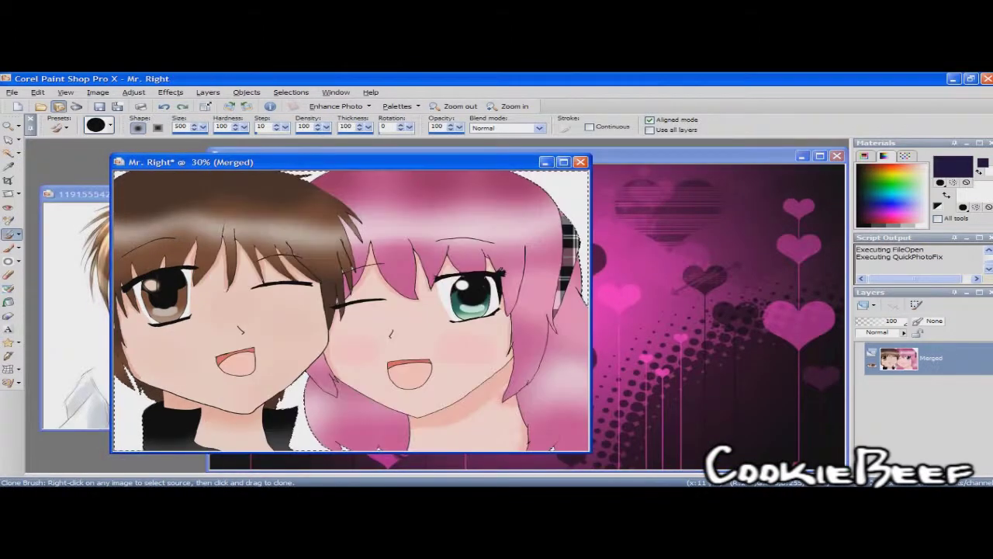
Fill the selected white area around the couple with the pink hearts wallpaper using the Clone Brush at size 500
left_click_drag(280, 175, 329, 177)
left_click_drag(574, 178, 582, 279)
left_click_drag(310, 419, 147, 375)
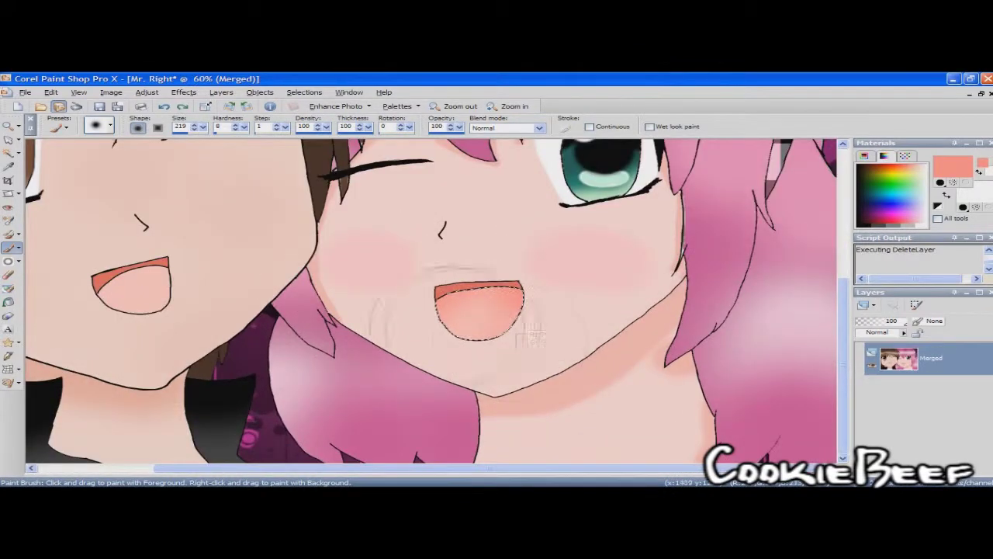
Choose red as the foreground colour and shade the upper strip inside the girl's mouth with the Paint Brush at size 219
left_click(952, 166)
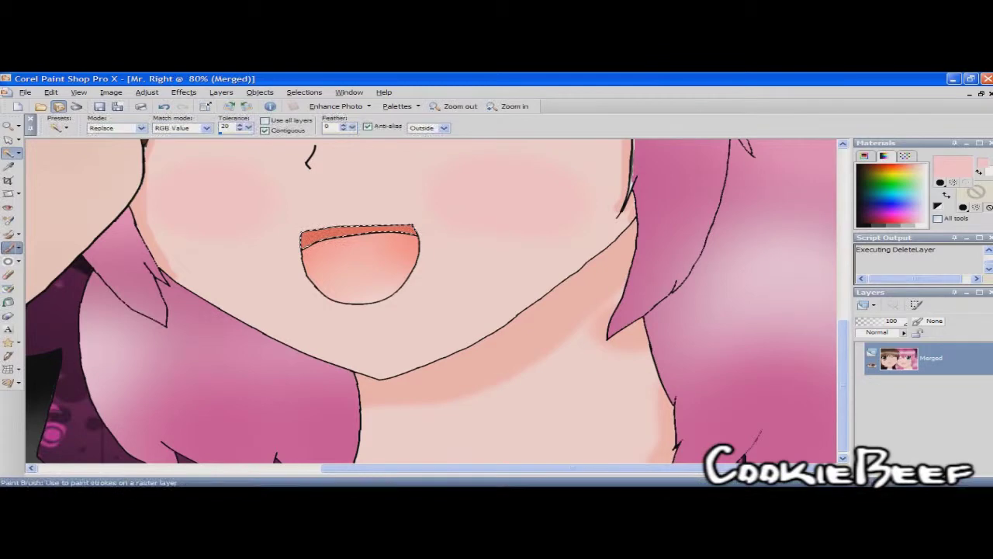
left_click(11, 247)
left_click(953, 167)
left_click(572, 432)
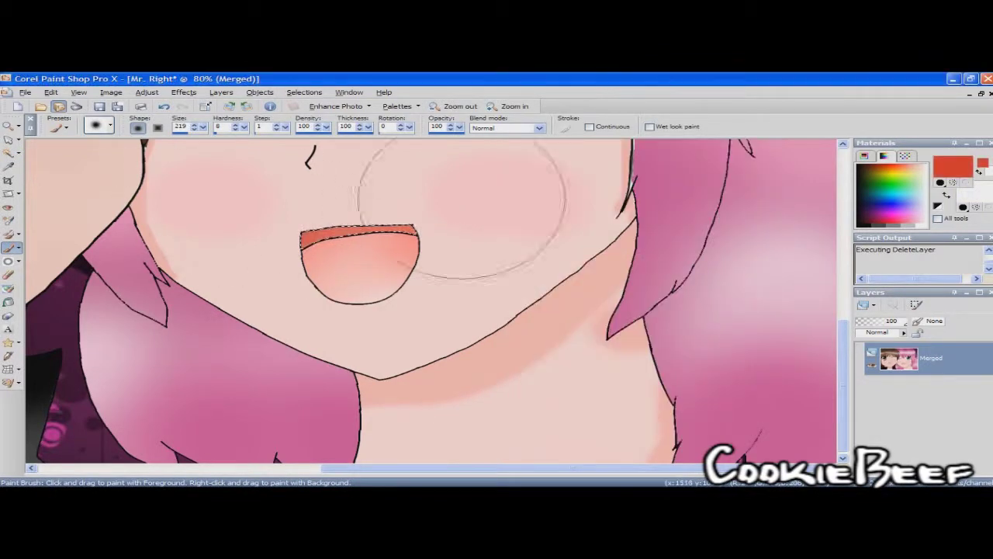
left_click(952, 167)
left_click(572, 432)
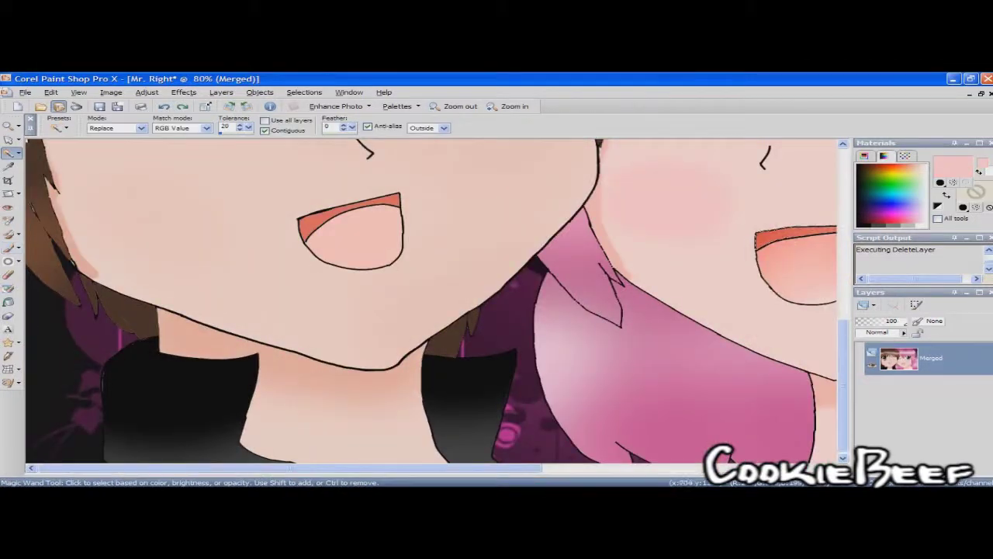
Shade the boy's selected tongue in salmon with the Paint Brush at size 219 and hardness 8
key("b")
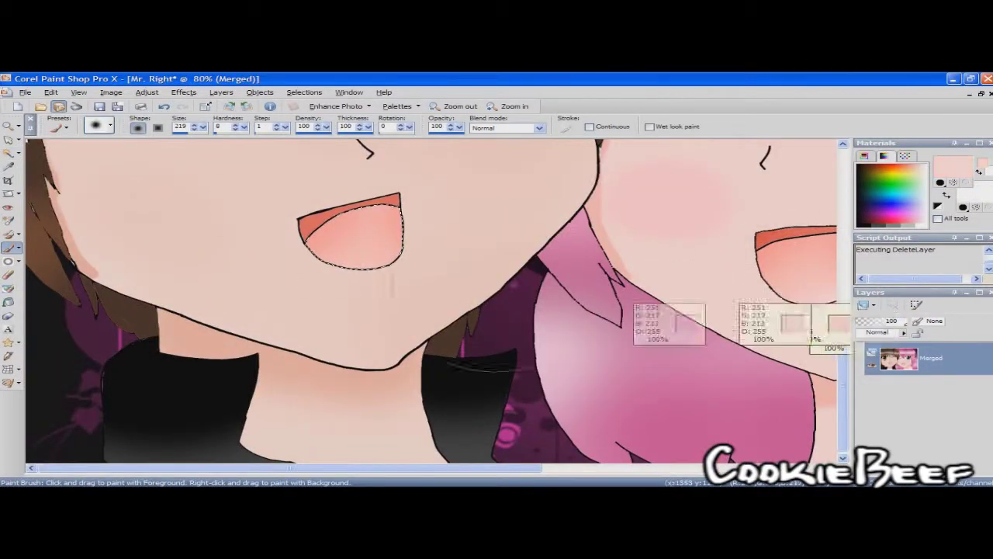